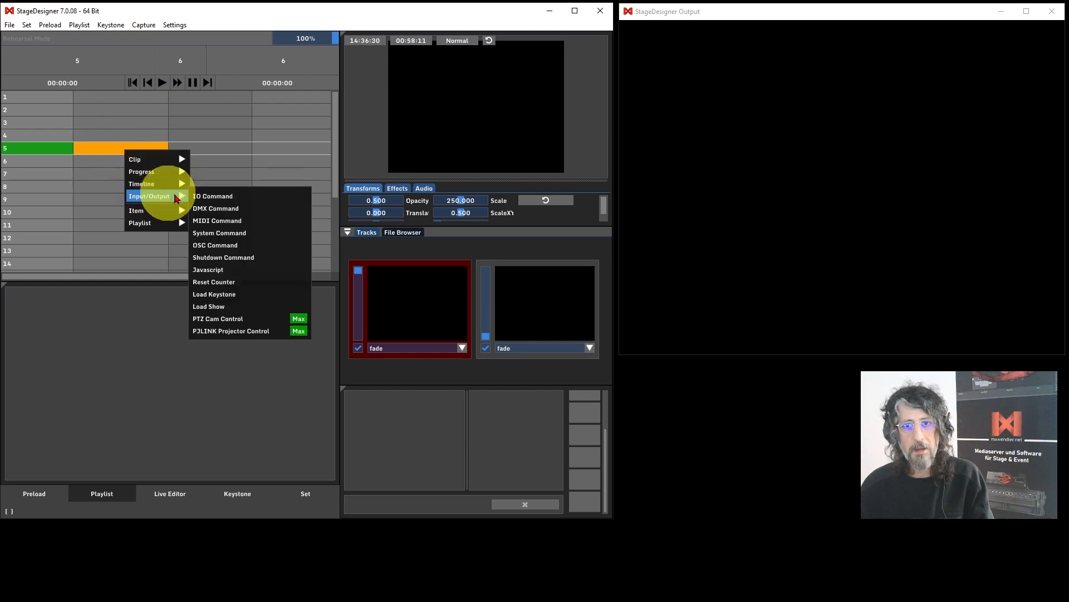
Move the orange cue from track 5 to track 8 in column 6.
{"action": "left_click", "coordinate": [205, 149]}
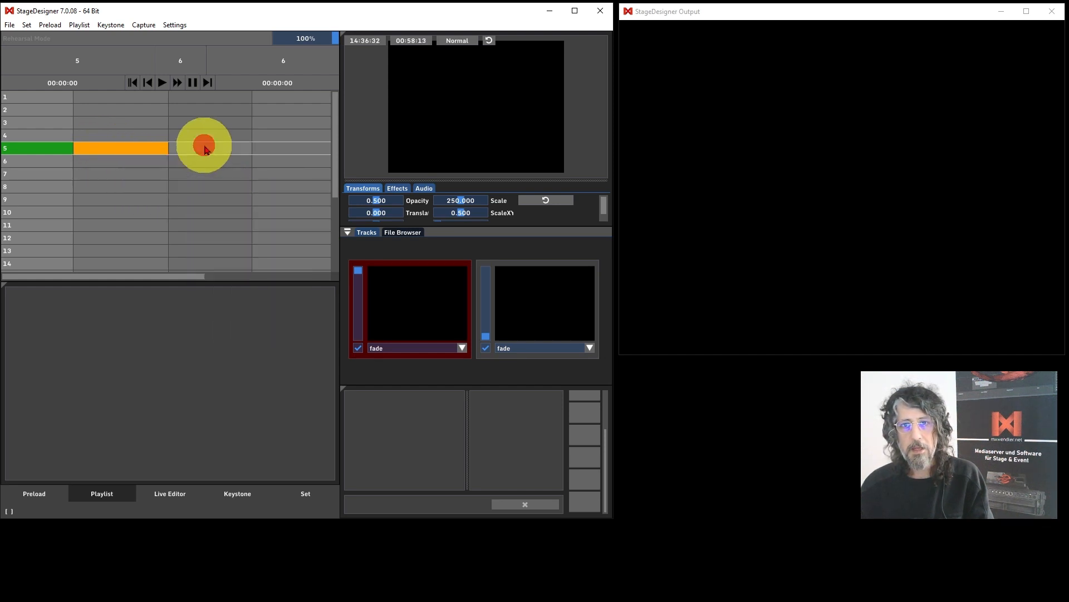
{"action": "left_click_drag", "start_coordinate": [205, 150], "coordinate": [196, 185]}
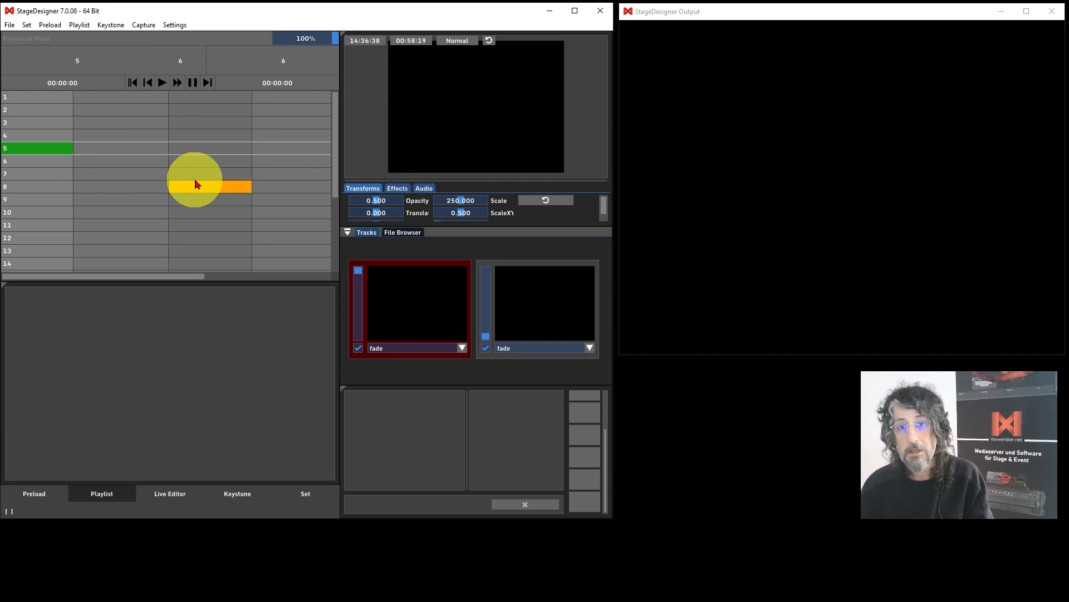
{"action": "left_click_drag", "start_coordinate": [196, 184], "coordinate": [201, 191]}
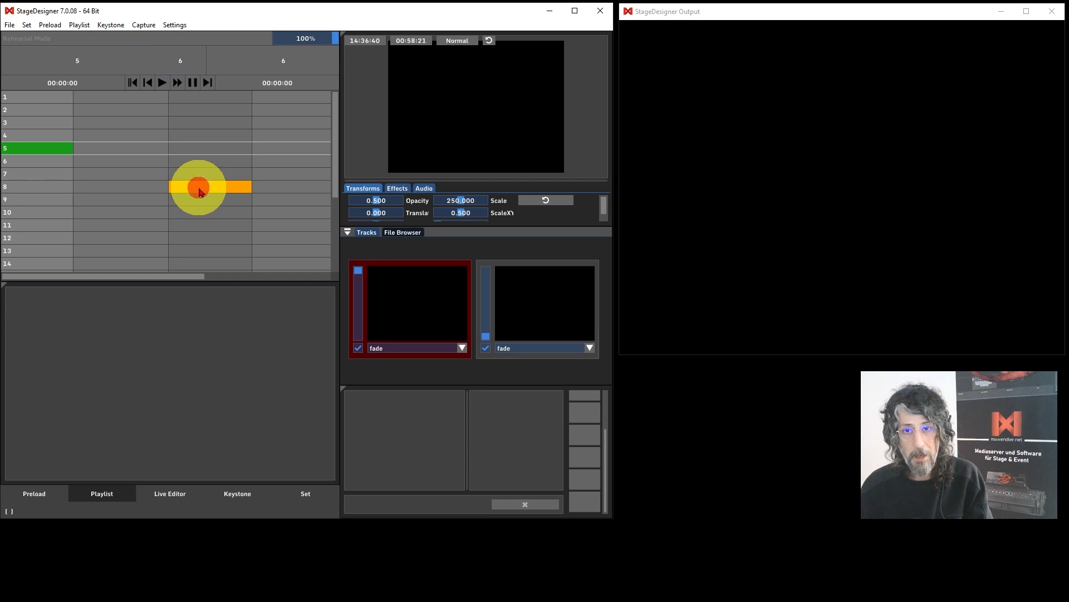
Turn the track 8 cue into an IO Command and set its command to keyboard a.
{"action": "right_click", "coordinate": [201, 191]}
{"action": "mouse_move", "coordinate": [228, 238]}
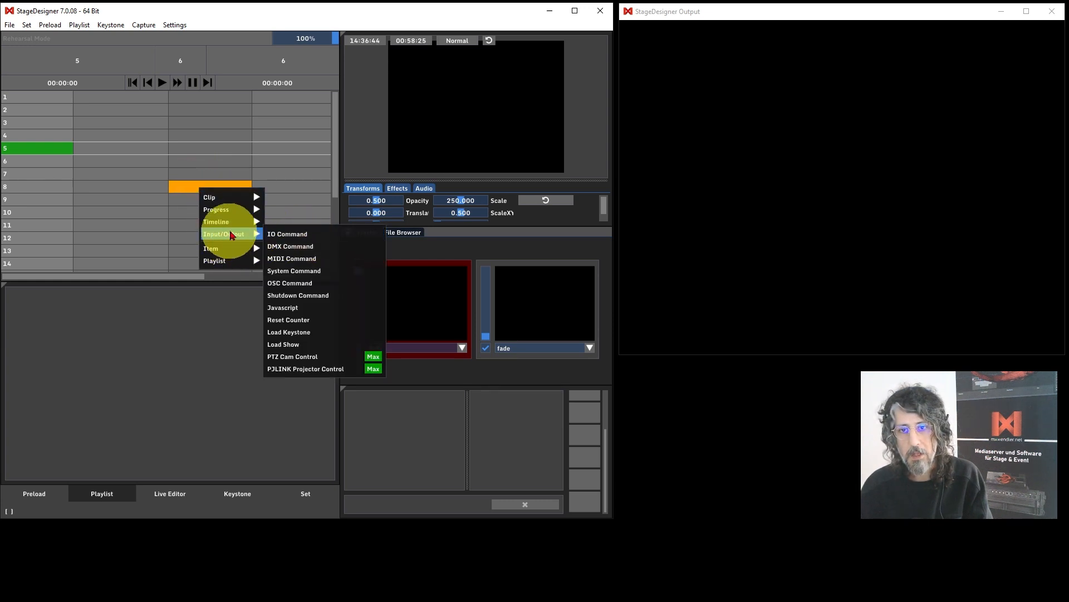
{"action": "left_click", "coordinate": [284, 236]}
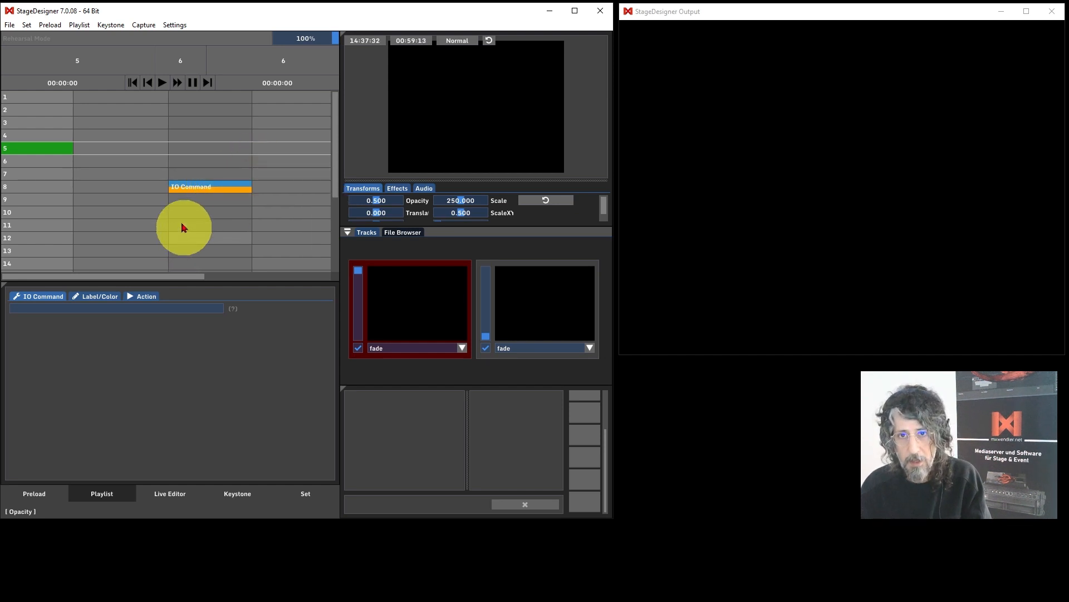
{"action": "left_click", "coordinate": [186, 187]}
{"action": "left_click", "coordinate": [71, 309]}
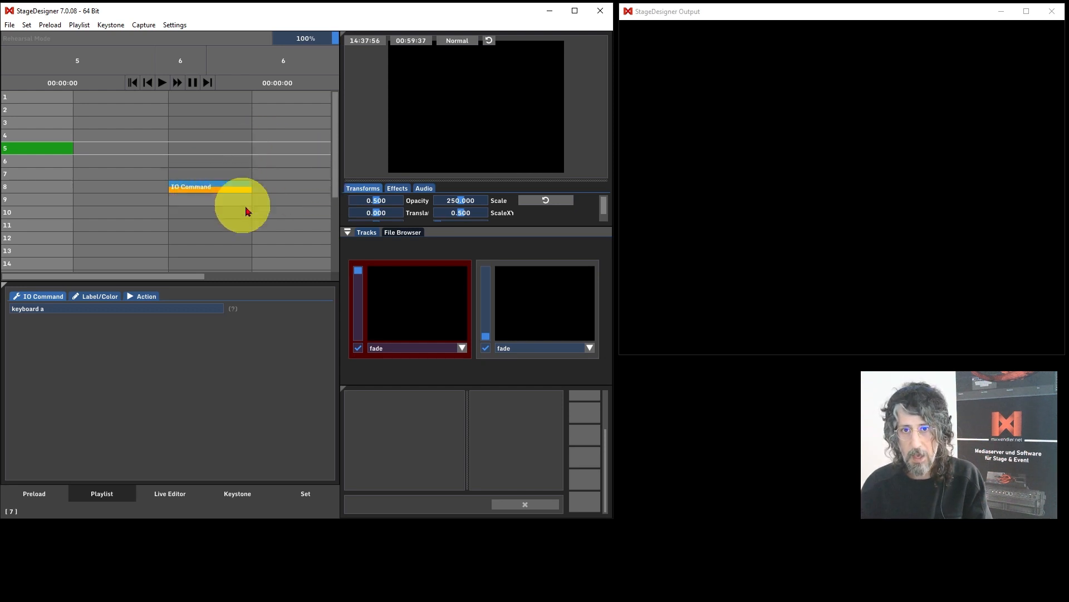
Set the output opacity to 1.000 and the scale to 100.
{"action": "left_click", "coordinate": [379, 203]}
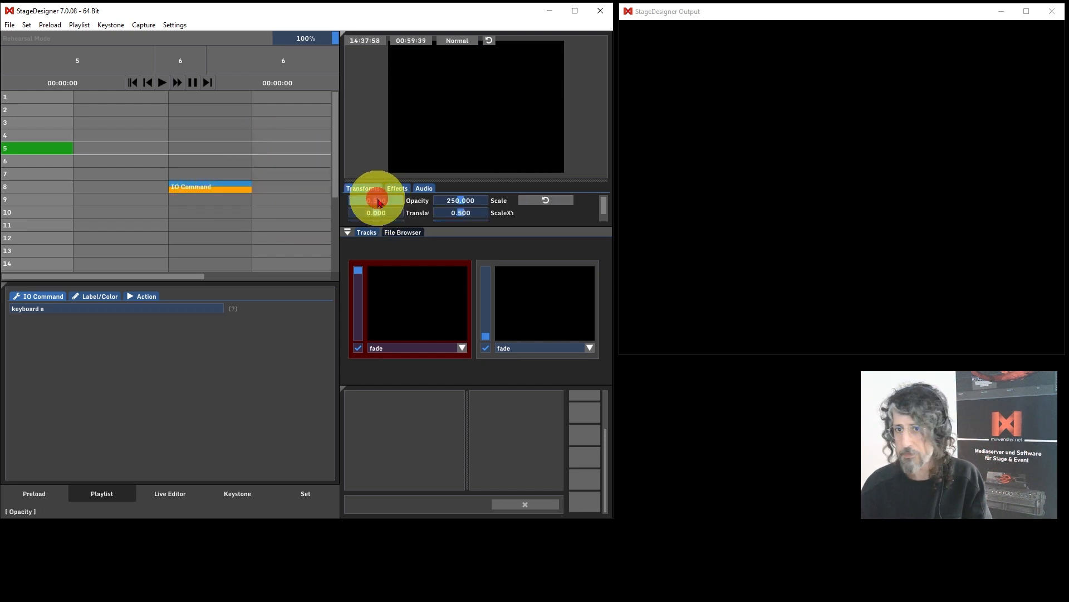
{"action": "left_click_drag", "start_coordinate": [378, 203], "coordinate": [407, 198]}
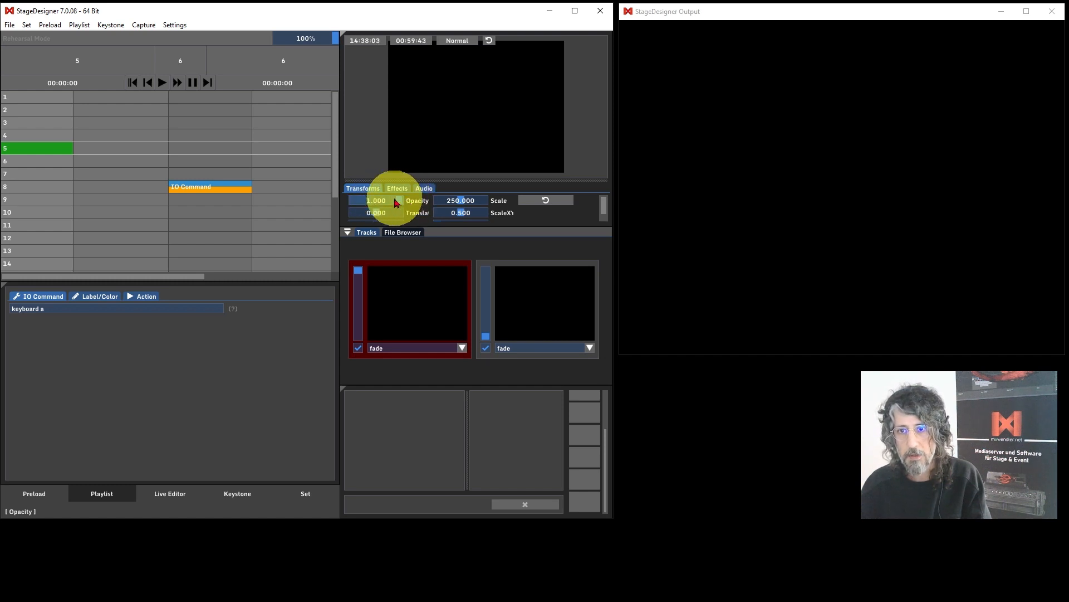
{"action": "left_click", "coordinate": [465, 203], "text": "ctrl"}
{"action": "type", "text": "100"}
{"action": "key", "text": "Return"}
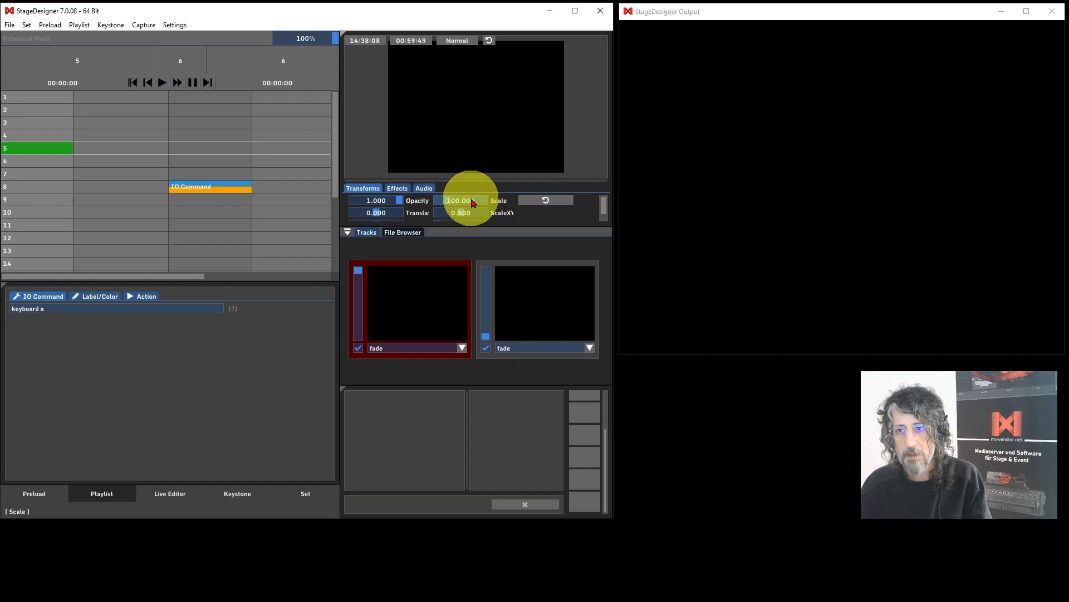
Open the Input and Output settings for keyboard, MIDI and DMX.
{"action": "left_click", "coordinate": [46, 503]}
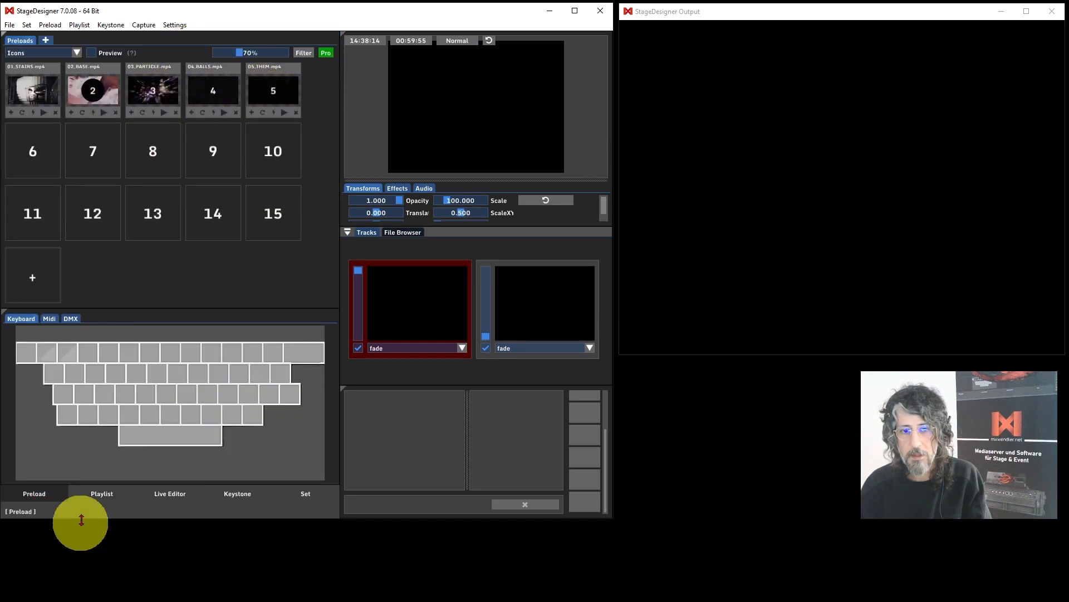
{"action": "left_click", "coordinate": [86, 496]}
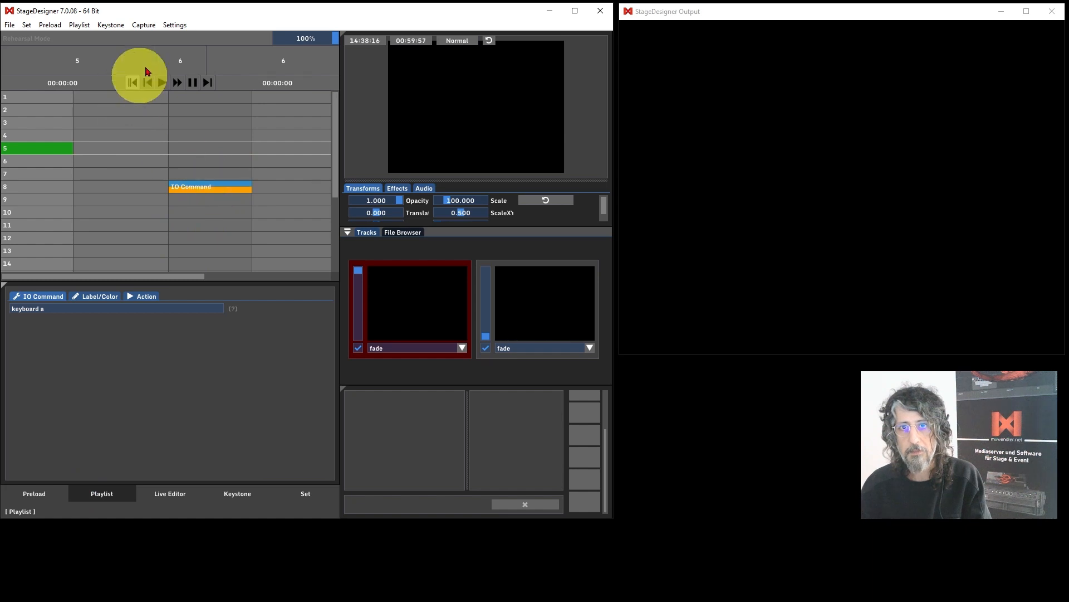
{"action": "left_click", "coordinate": [176, 25]}
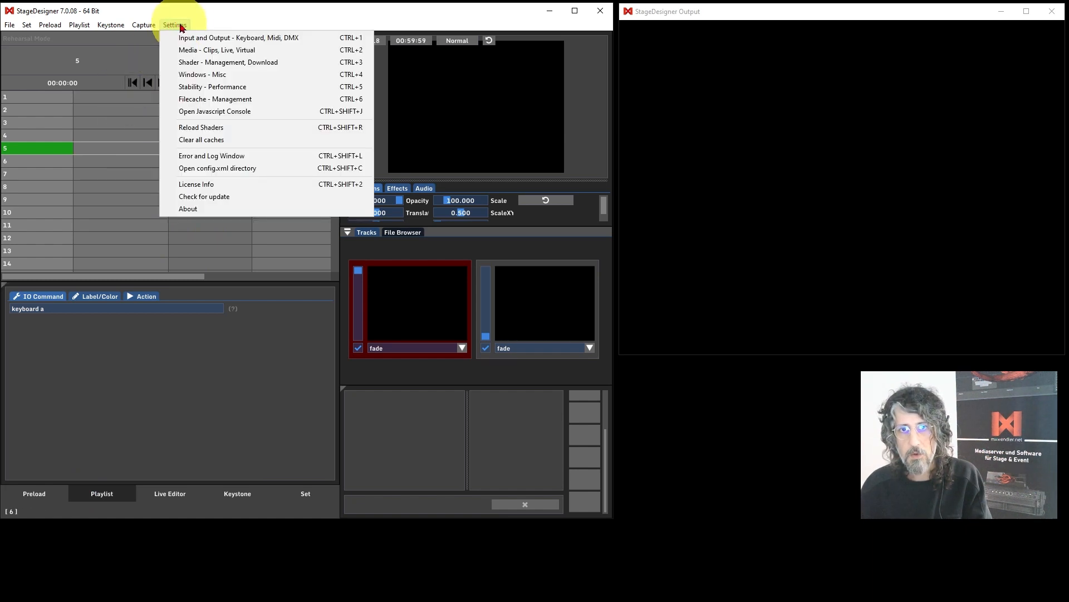
{"action": "left_click", "coordinate": [221, 38]}
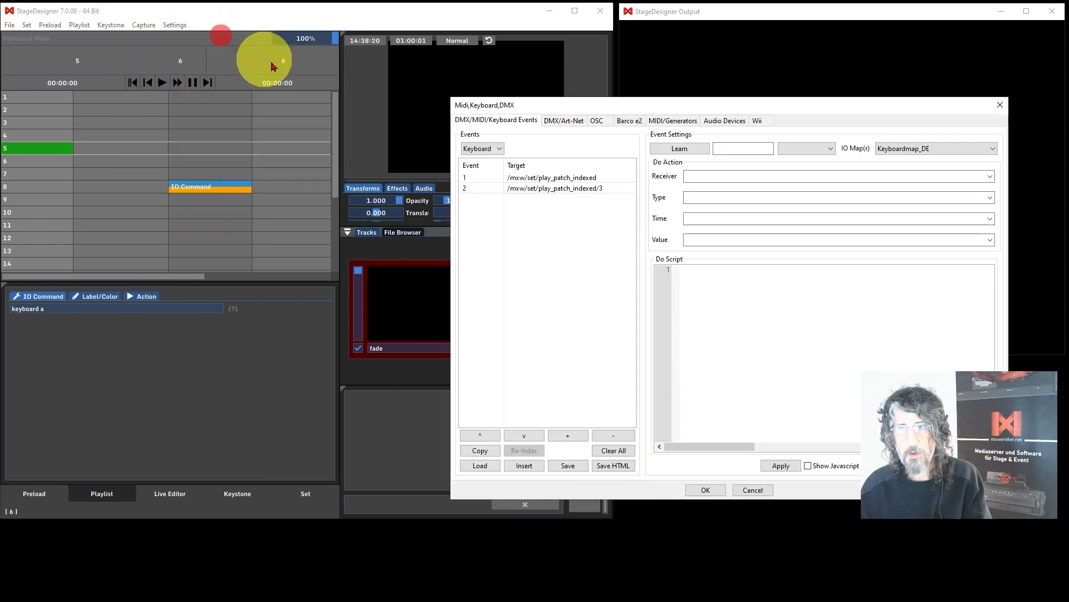
Add a new event to the keyboard events list.
{"action": "left_click", "coordinate": [500, 148]}
{"action": "left_click", "coordinate": [494, 149]}
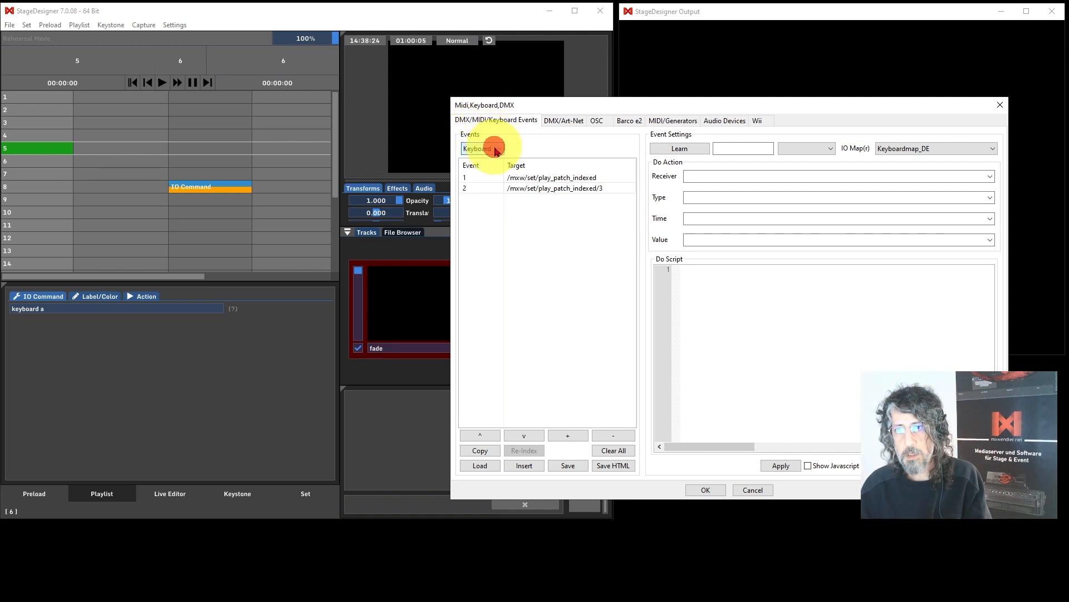
{"action": "left_click", "coordinate": [500, 237]}
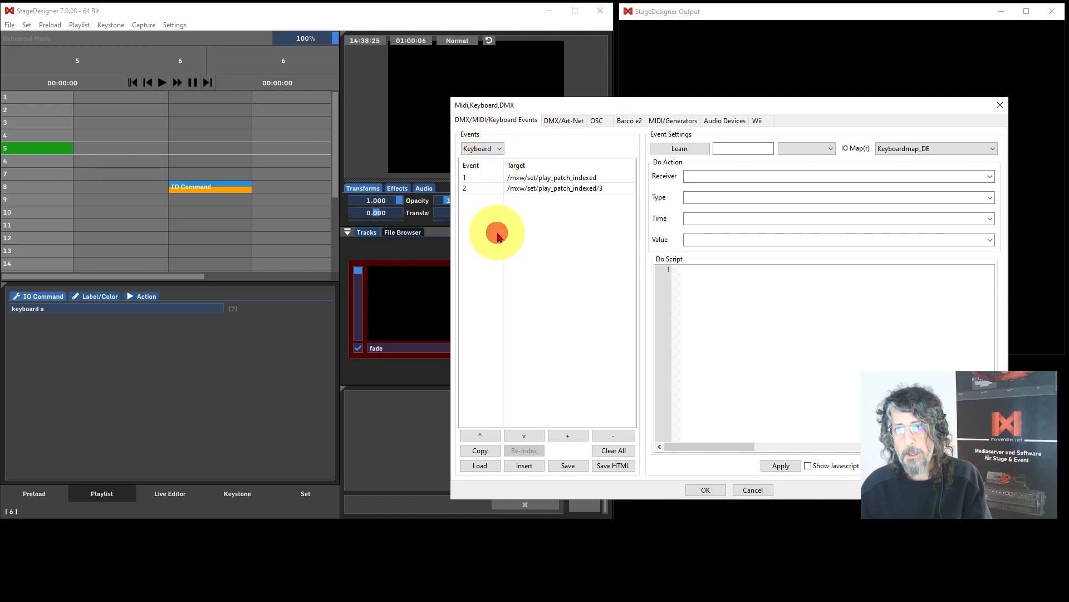
{"action": "left_click", "coordinate": [574, 437]}
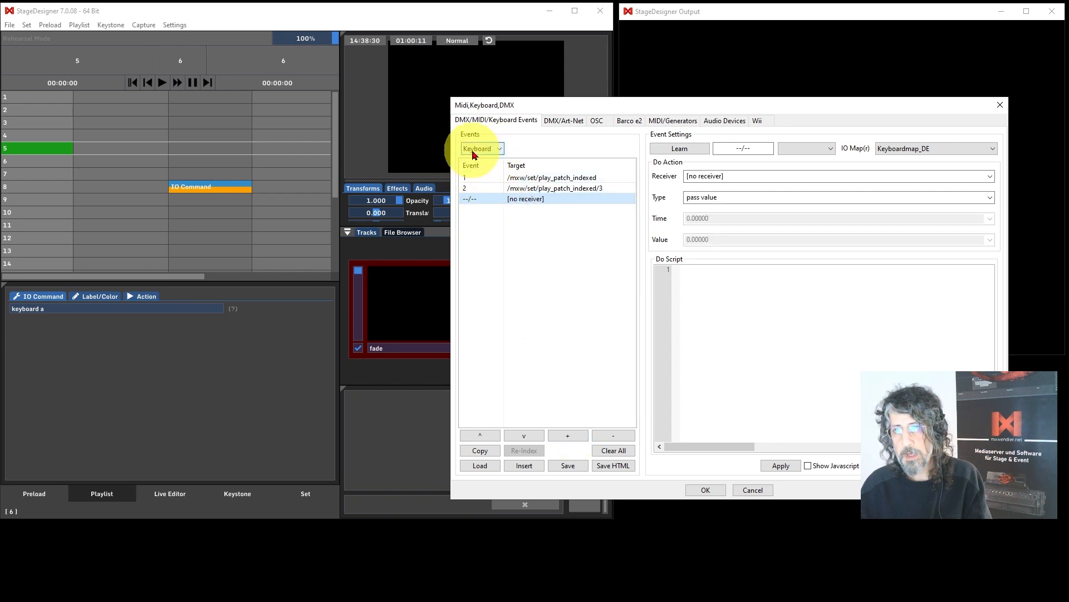
Learn the a key for the new event and set its receiver to /mxw/render/opacity.
{"action": "left_click", "coordinate": [694, 148]}
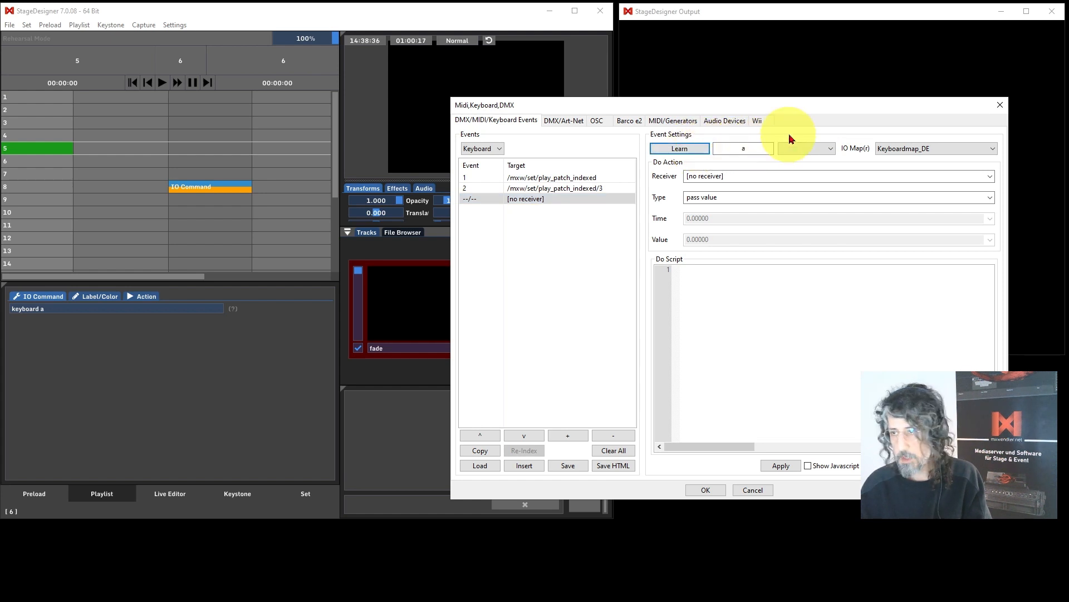
{"action": "left_click", "coordinate": [992, 176]}
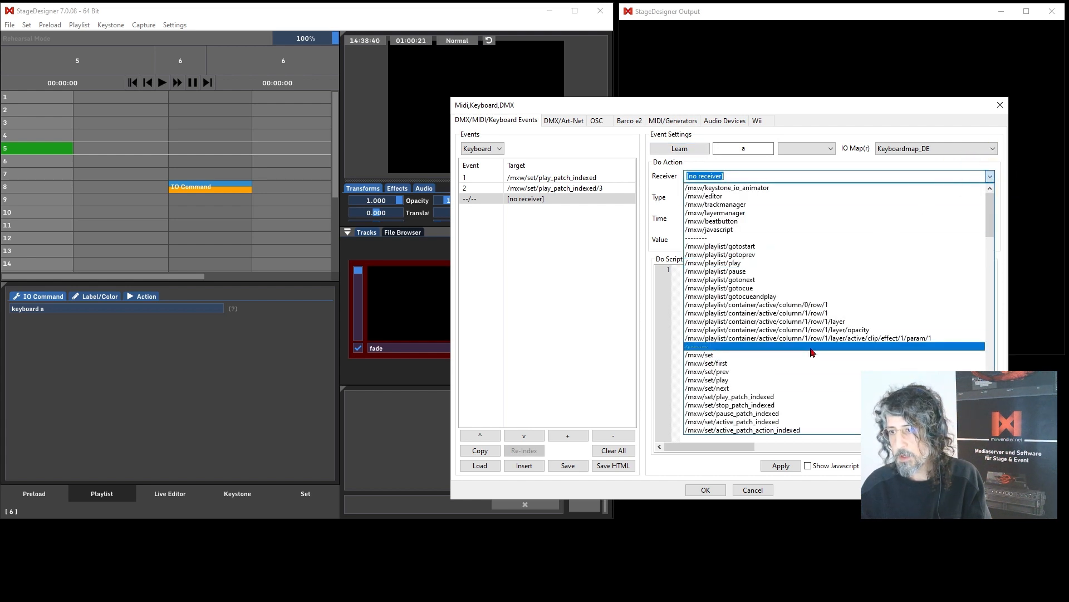
{"action": "left_click", "coordinate": [772, 167]}
{"action": "scroll", "coordinate": [746, 329], "scroll_direction": "down", "scroll_amount": 3}
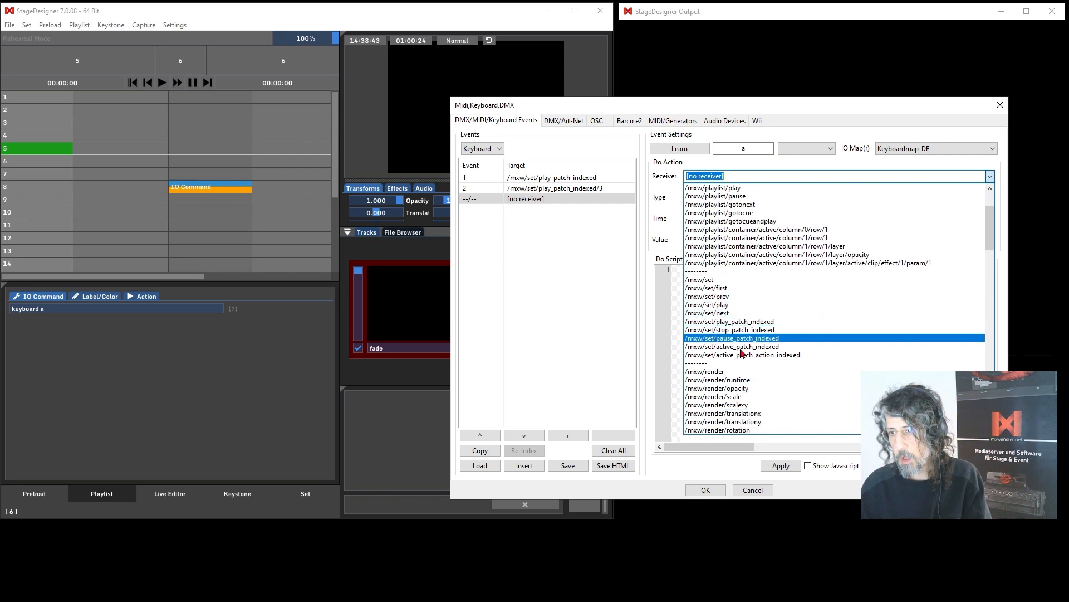
{"action": "left_click", "coordinate": [744, 387]}
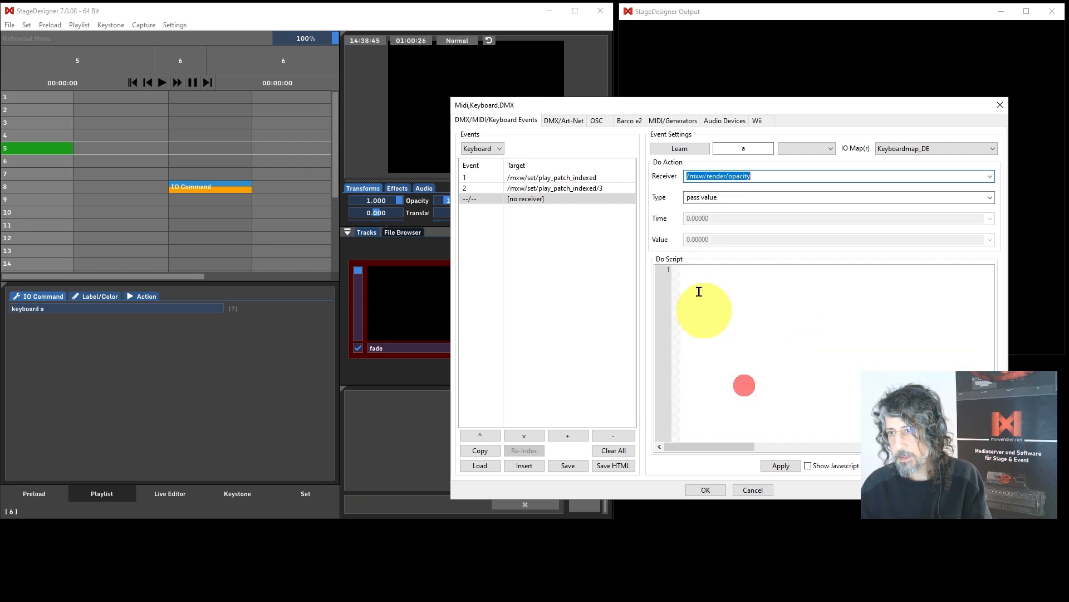
Set the event's type to go to and its value to 0.50000, and apply it.
{"action": "left_click", "coordinate": [990, 197]}
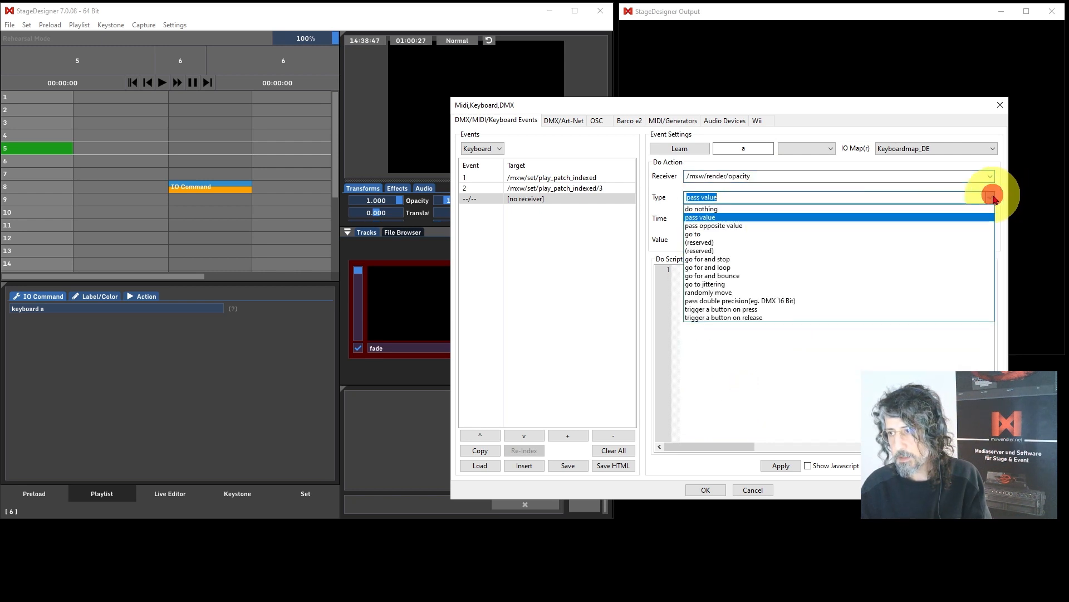
{"action": "left_click", "coordinate": [703, 233]}
{"action": "left_click", "coordinate": [697, 239]}
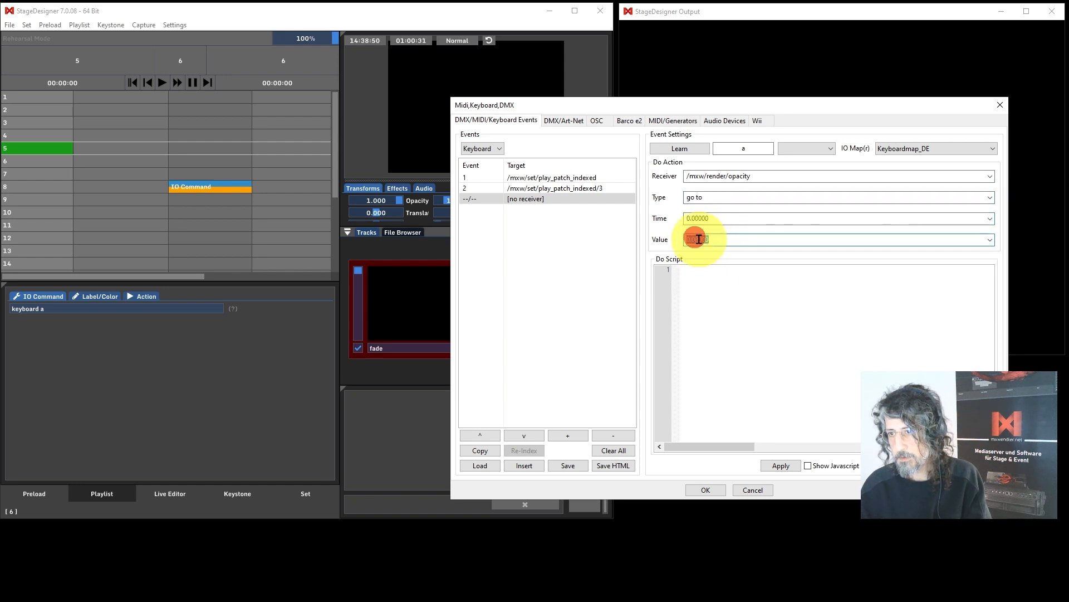
{"action": "key", "text": "BackSpace"}
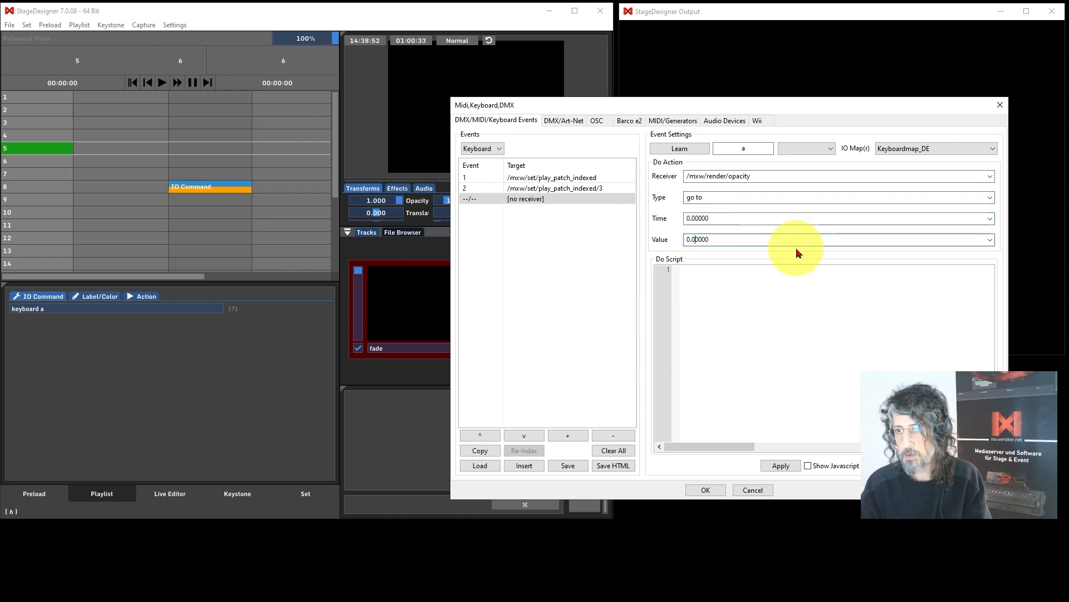
{"action": "type", "text": "5"}
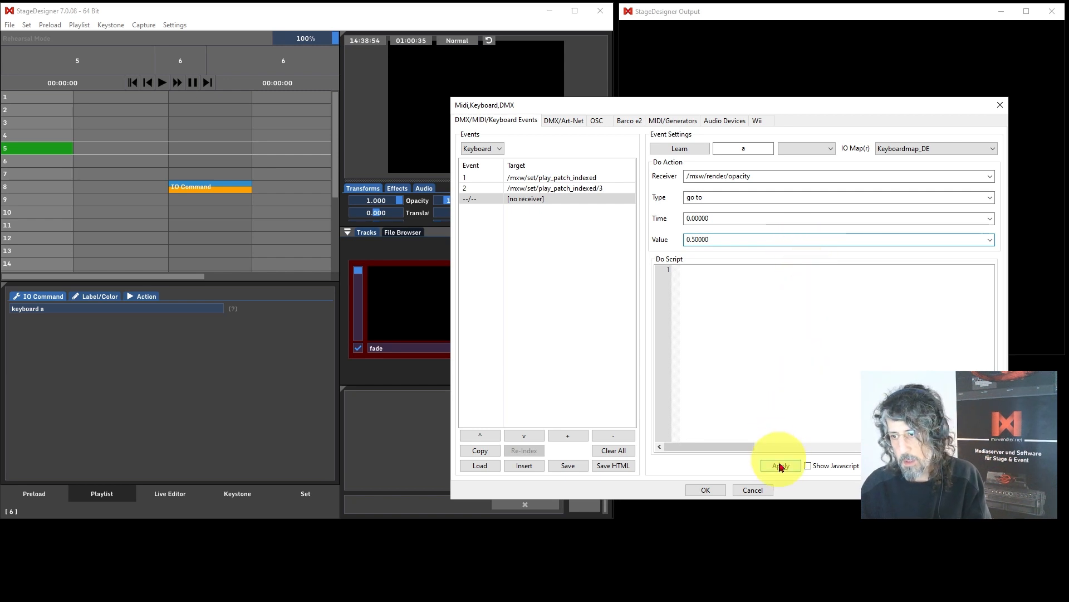
{"action": "left_click", "coordinate": [533, 199]}
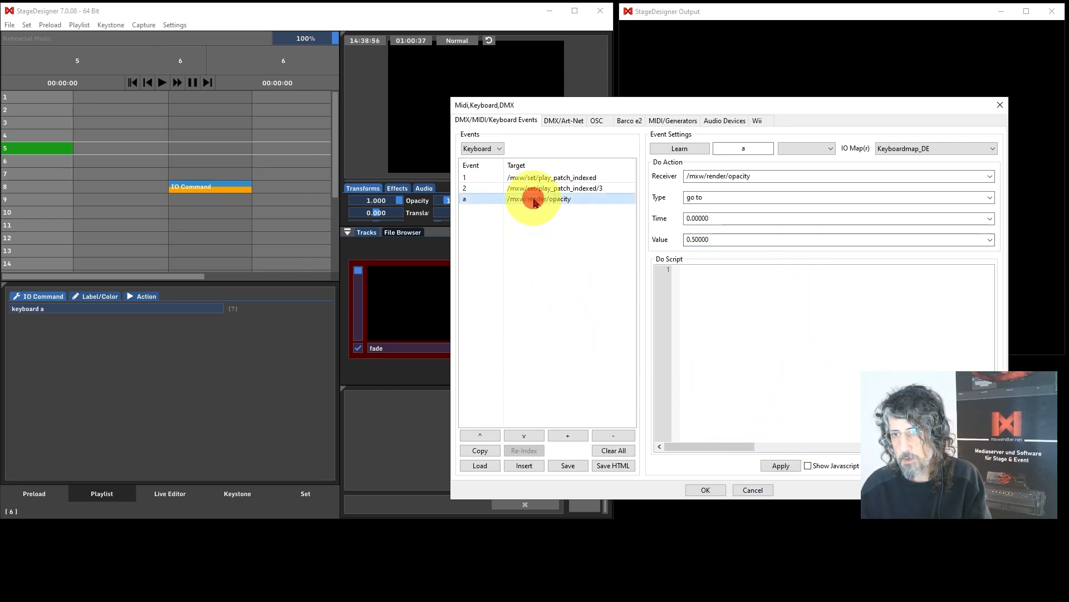
Copy the opacity event and change the copy's receiver to /mxw/render/scale, applying it.
{"action": "left_click", "coordinate": [481, 450]}
{"action": "left_click", "coordinate": [543, 209]}
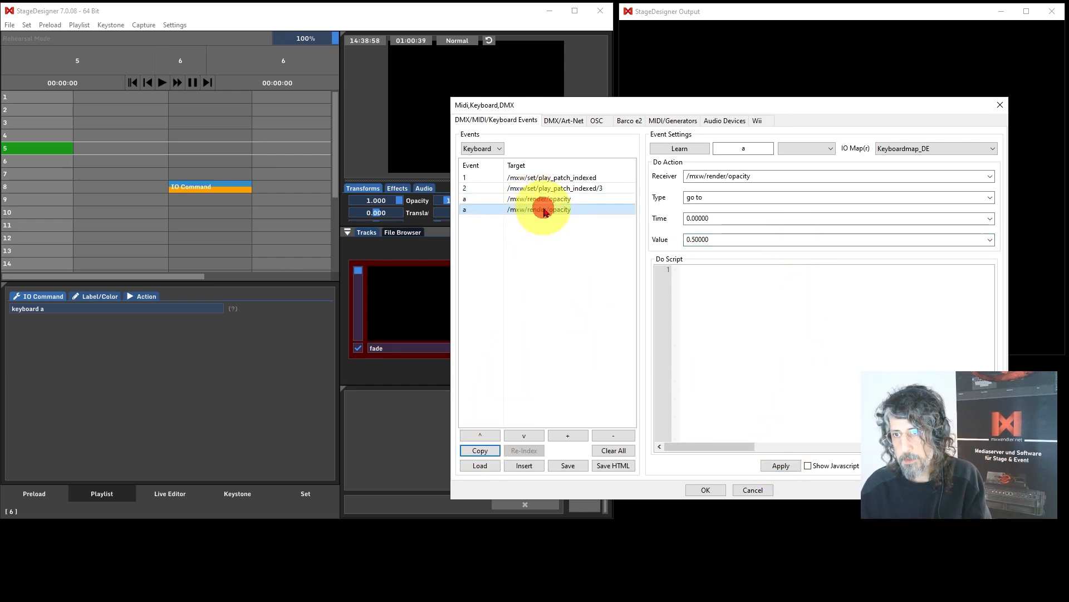
{"action": "left_click", "coordinate": [990, 176]}
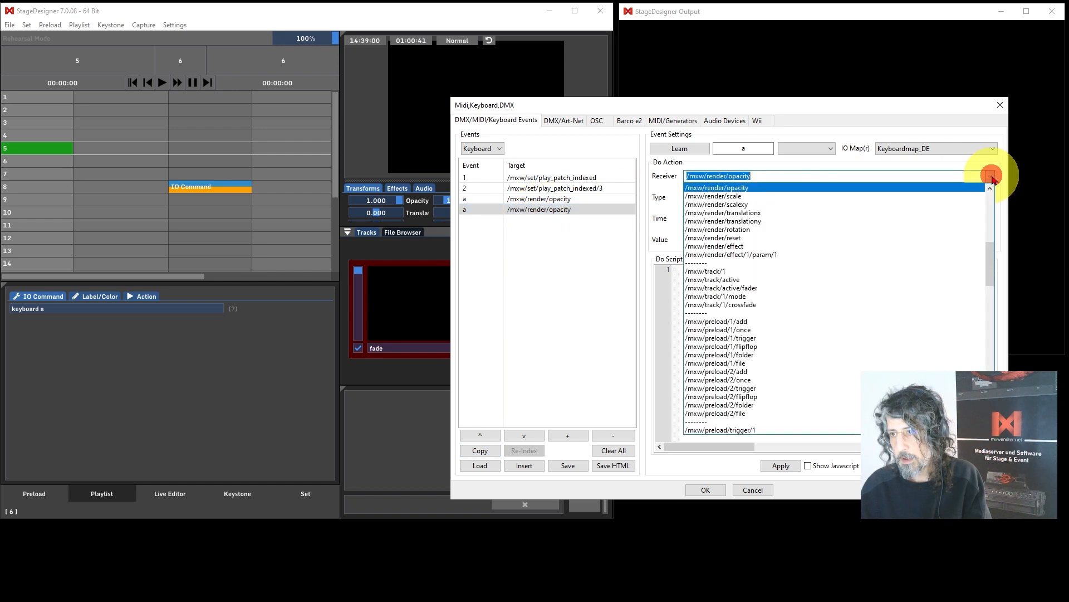
{"action": "left_click", "coordinate": [742, 196]}
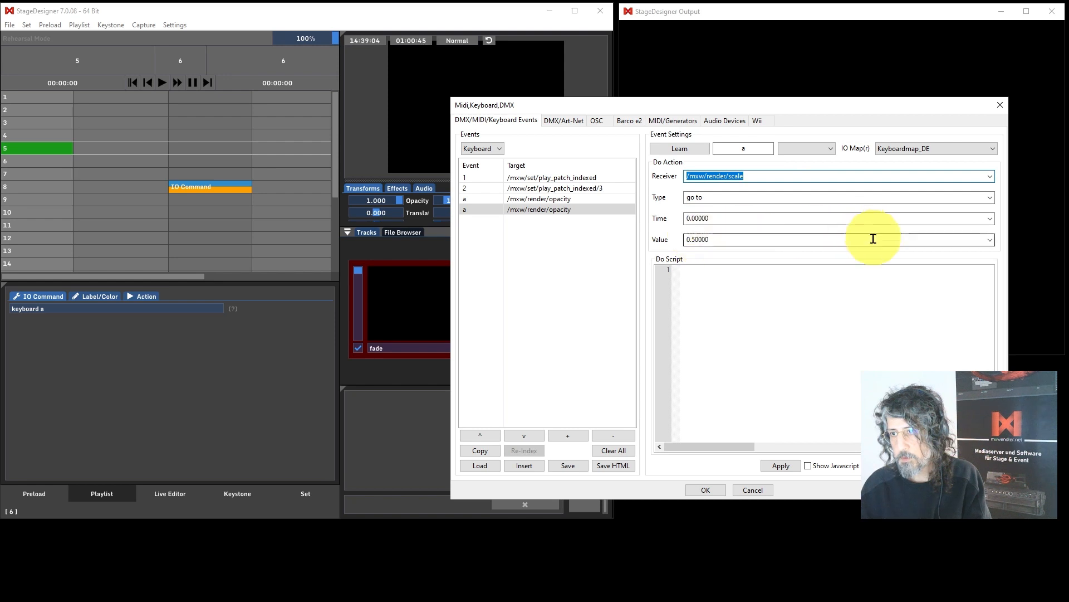
{"action": "left_click", "coordinate": [781, 465]}
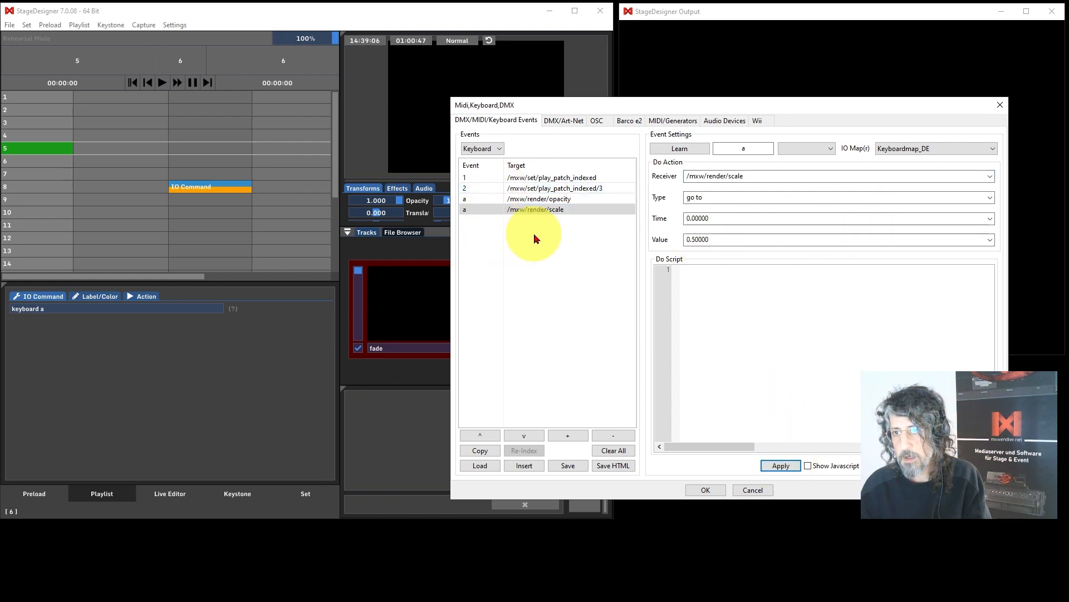
Copy the scale event and set the new copy's receiver to /mxw/preload/1/flipflop.
{"action": "left_click", "coordinate": [480, 450]}
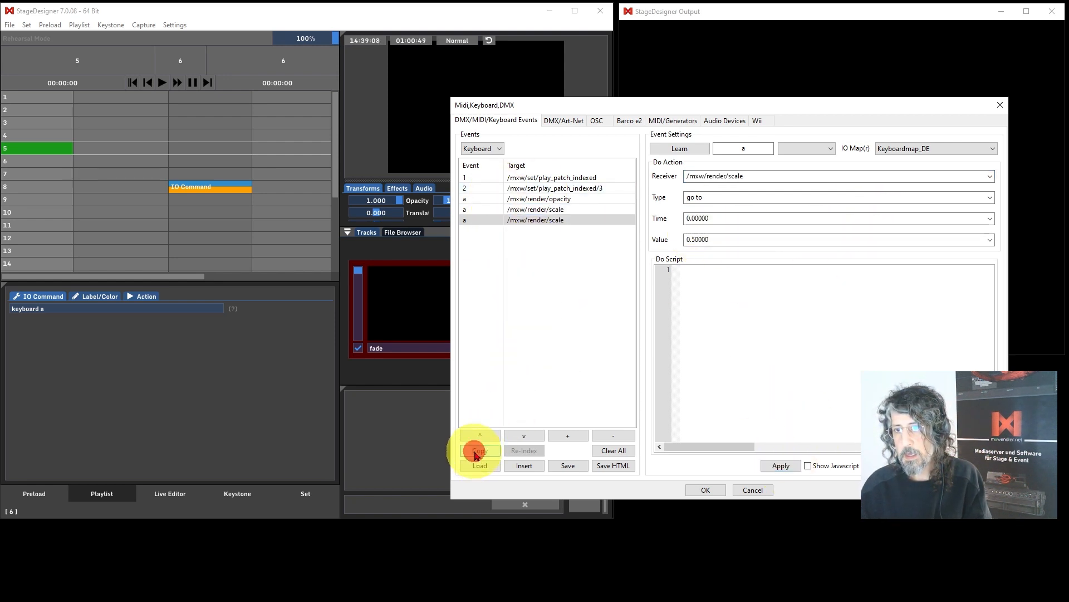
{"action": "left_click", "coordinate": [534, 218]}
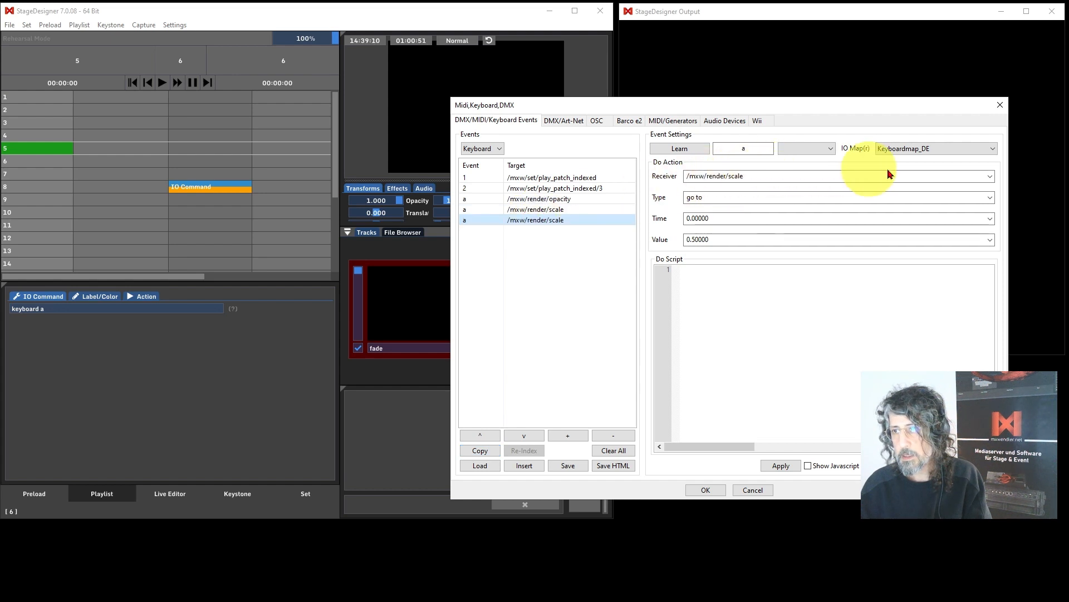
{"action": "left_click", "coordinate": [989, 175]}
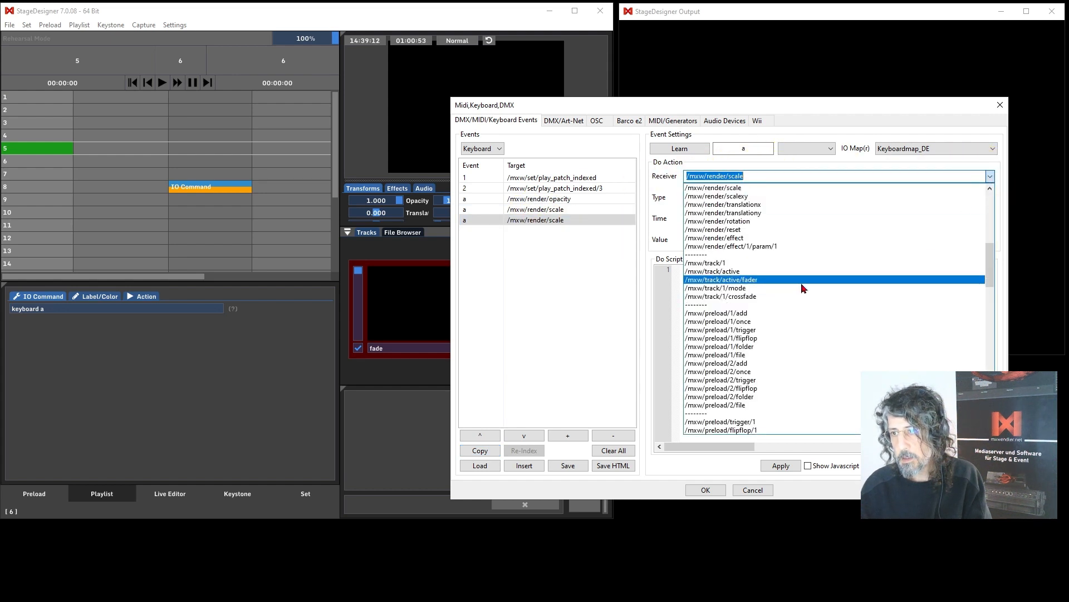
{"action": "scroll", "coordinate": [790, 346], "scroll_direction": "down", "scroll_amount": 2}
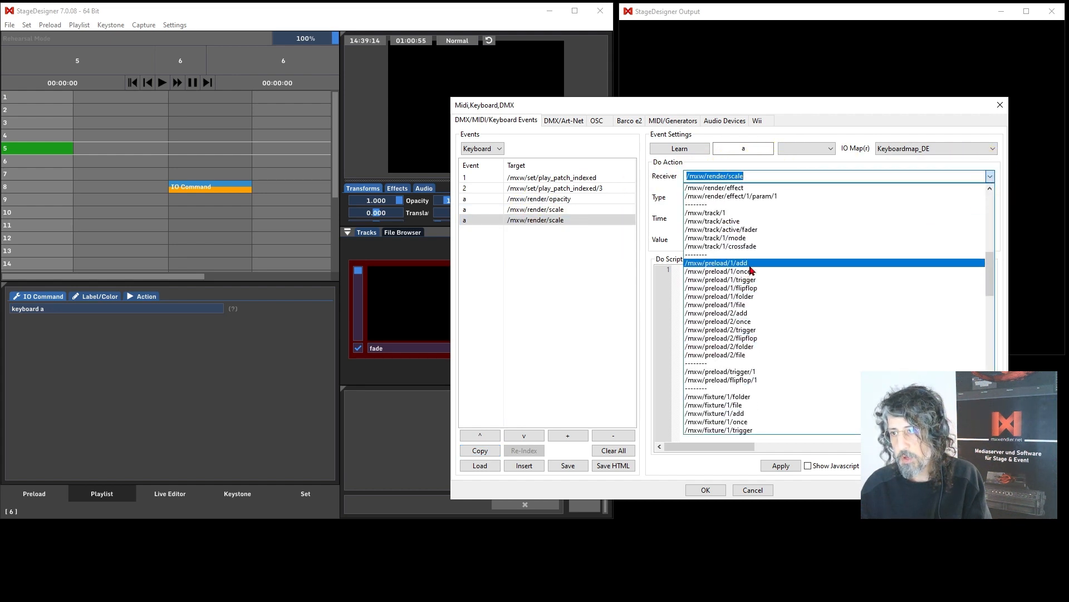
{"action": "left_click", "coordinate": [749, 288]}
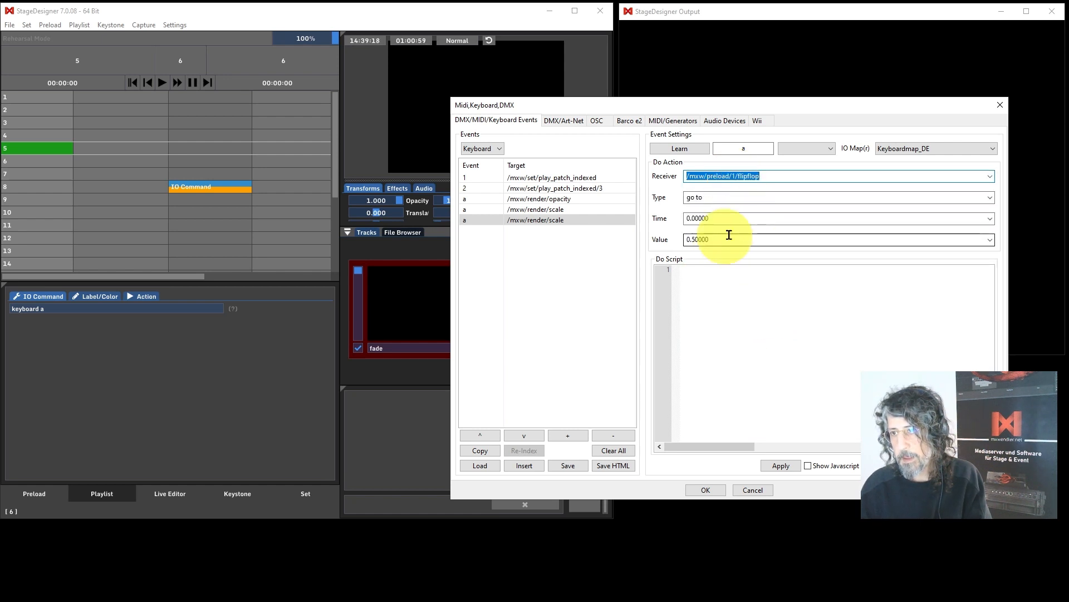
Set the flipflop event's value to 1 and apply it.
{"action": "left_click", "coordinate": [991, 199]}
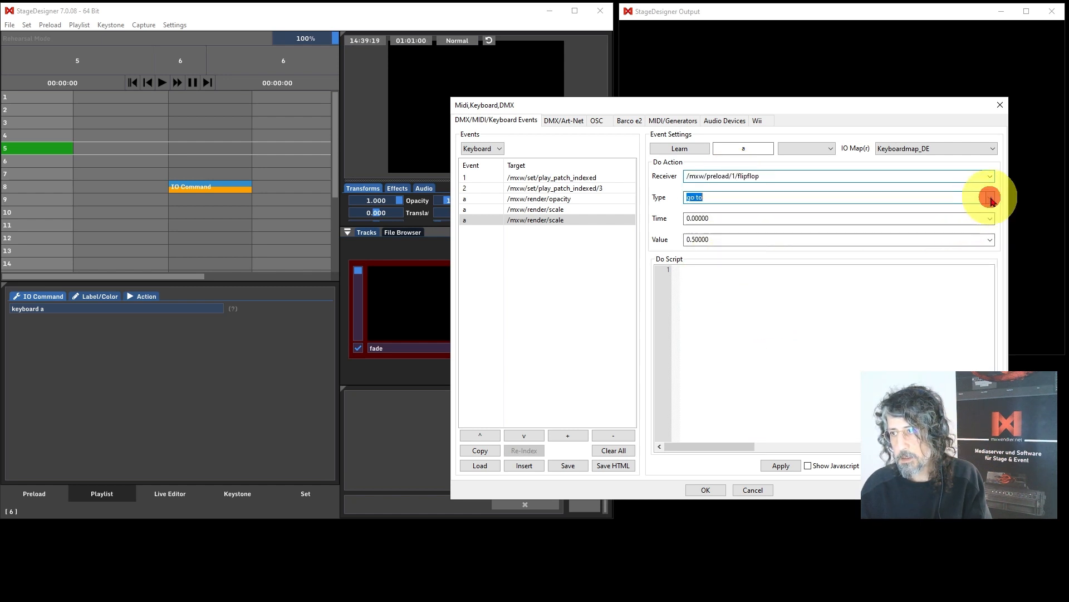
{"action": "left_click", "coordinate": [687, 239]}
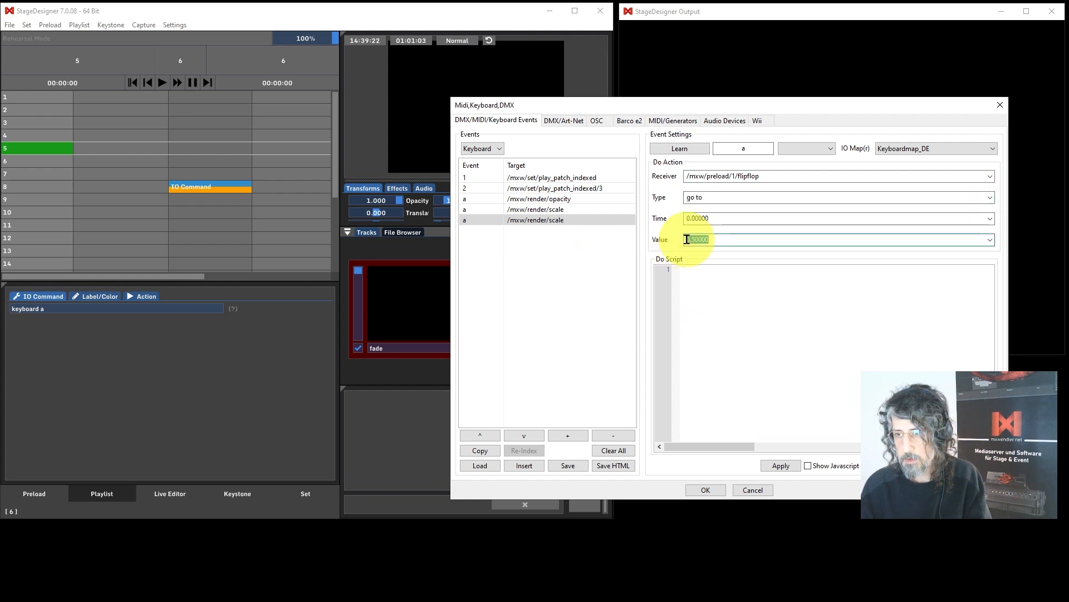
{"action": "type", "text": "1"}
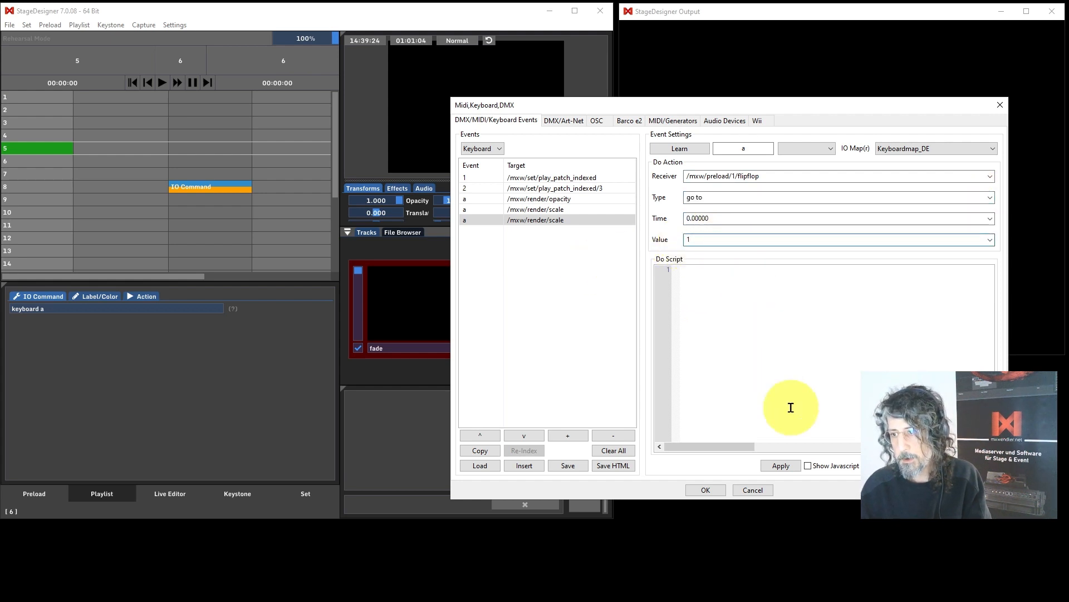
{"action": "left_click", "coordinate": [780, 465]}
Change the flipflop event's type to pass value and apply it.
{"action": "left_click", "coordinate": [990, 197]}
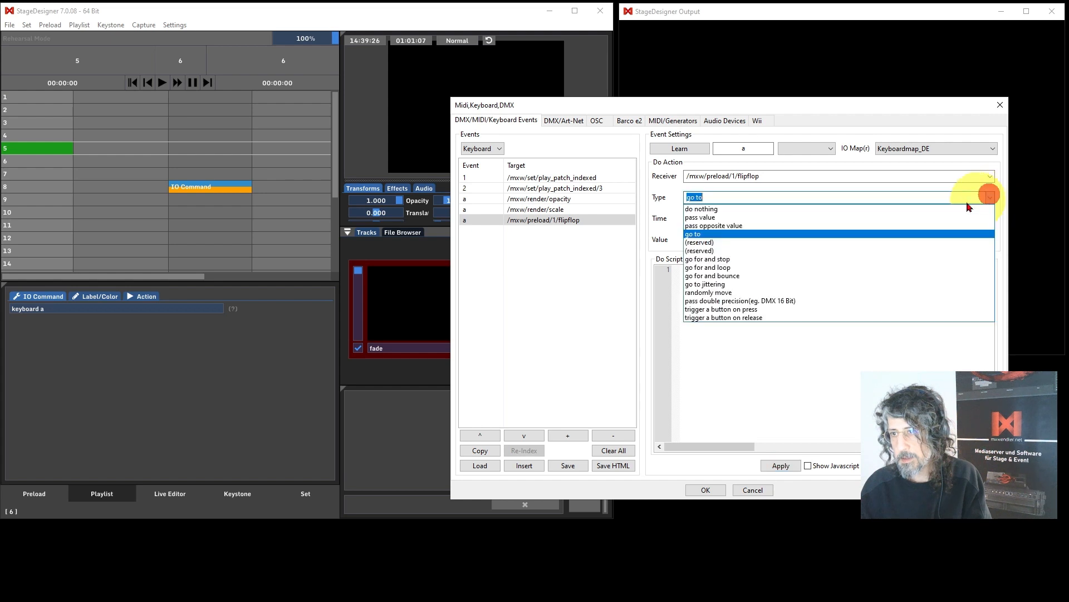
{"action": "left_click", "coordinate": [703, 219]}
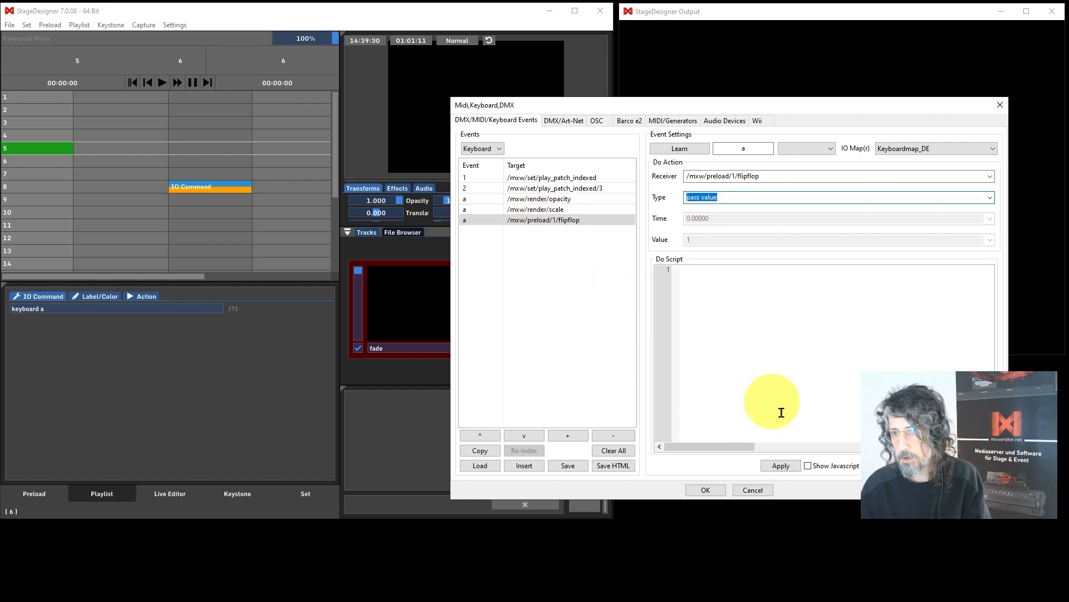
{"action": "left_click", "coordinate": [791, 468]}
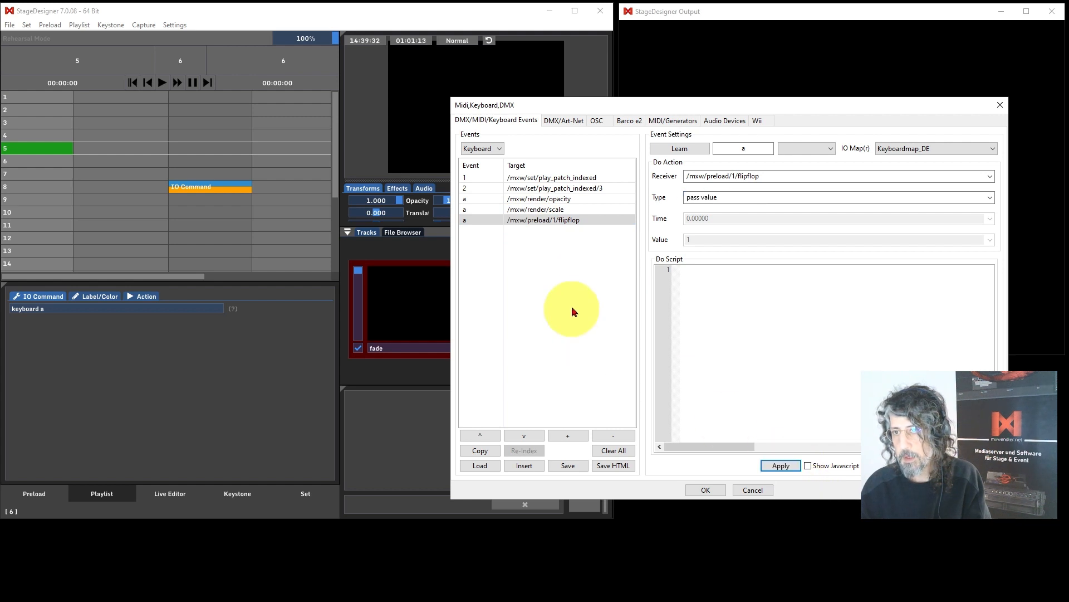
Copy the flipflop event, change the copy's receiver to /mxw/preload/2/flipflop, apply it and close the dialog.
{"action": "left_click", "coordinate": [483, 458]}
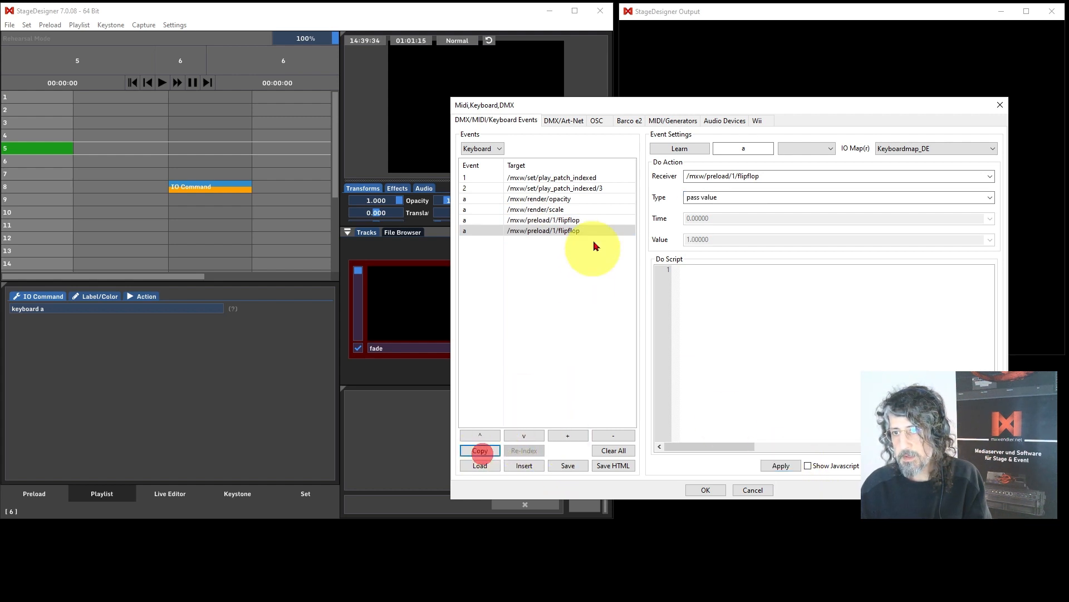
{"action": "left_click", "coordinate": [566, 230]}
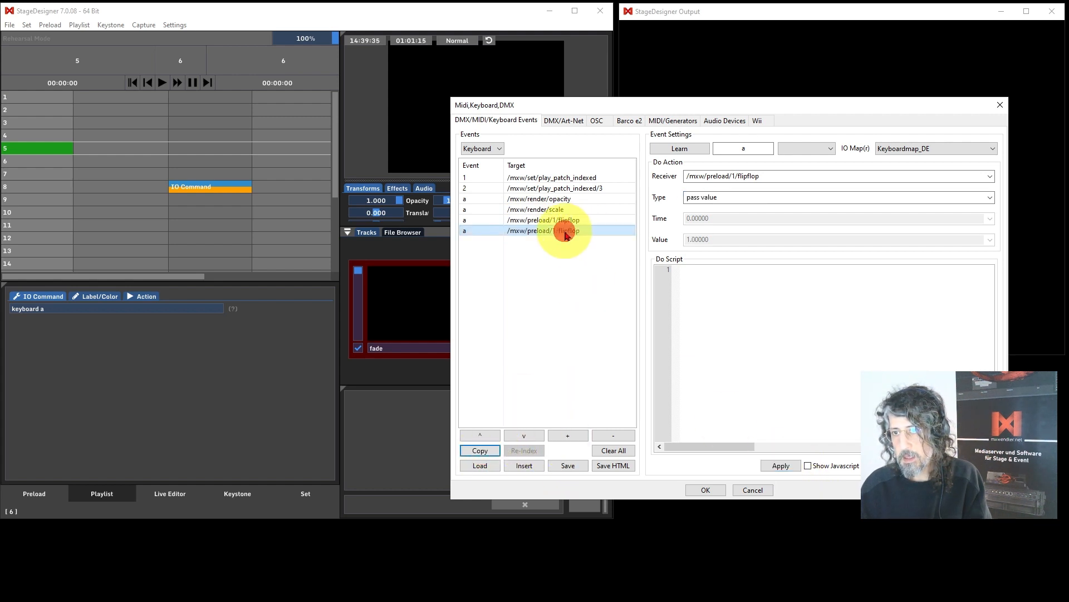
{"action": "double_click", "coordinate": [736, 176]}
{"action": "left_click", "coordinate": [736, 176]}
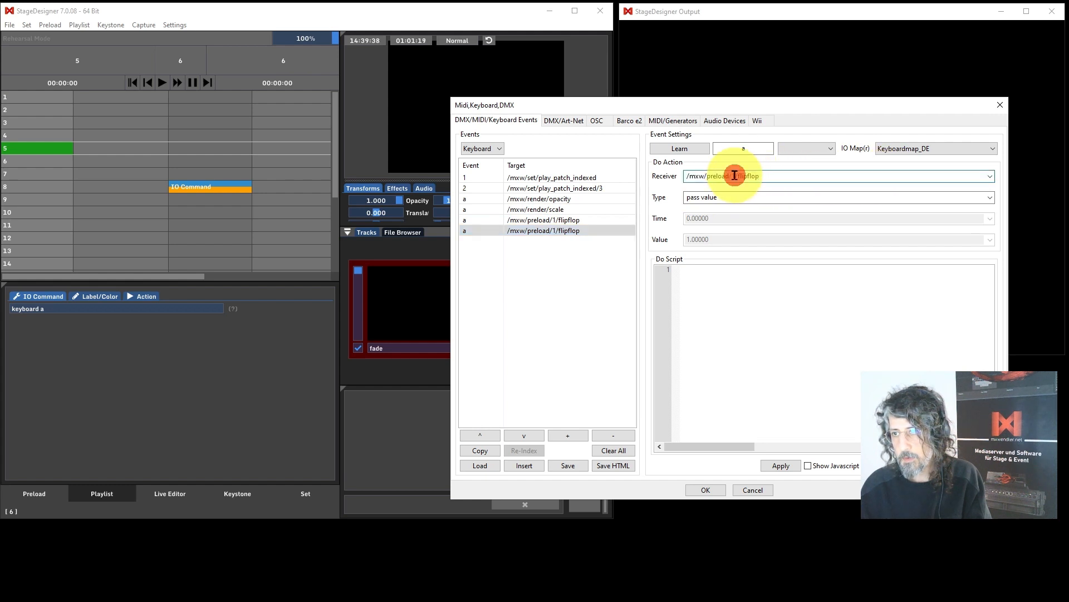
{"action": "key", "text": "BackSpace"}
{"action": "type", "text": "2"}
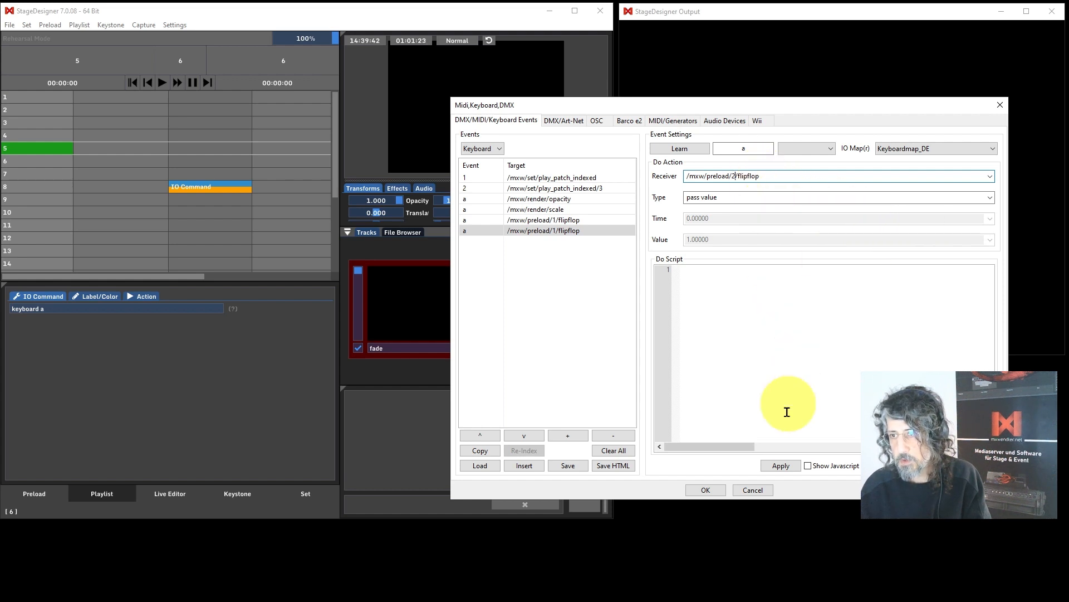
{"action": "left_click", "coordinate": [793, 462]}
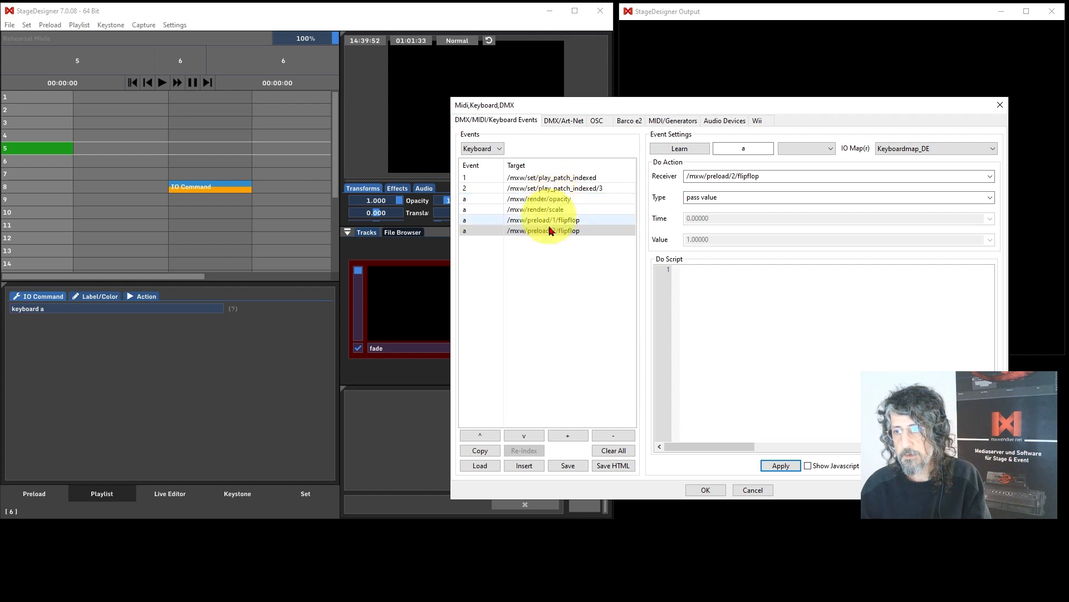
{"action": "left_click", "coordinate": [781, 466]}
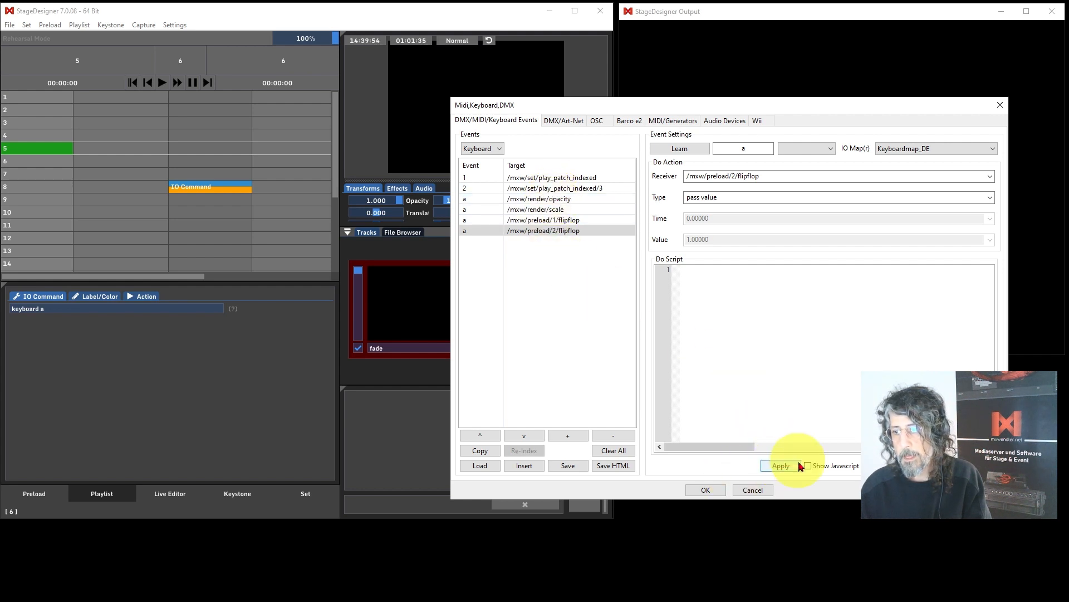
{"action": "left_click", "coordinate": [706, 490]}
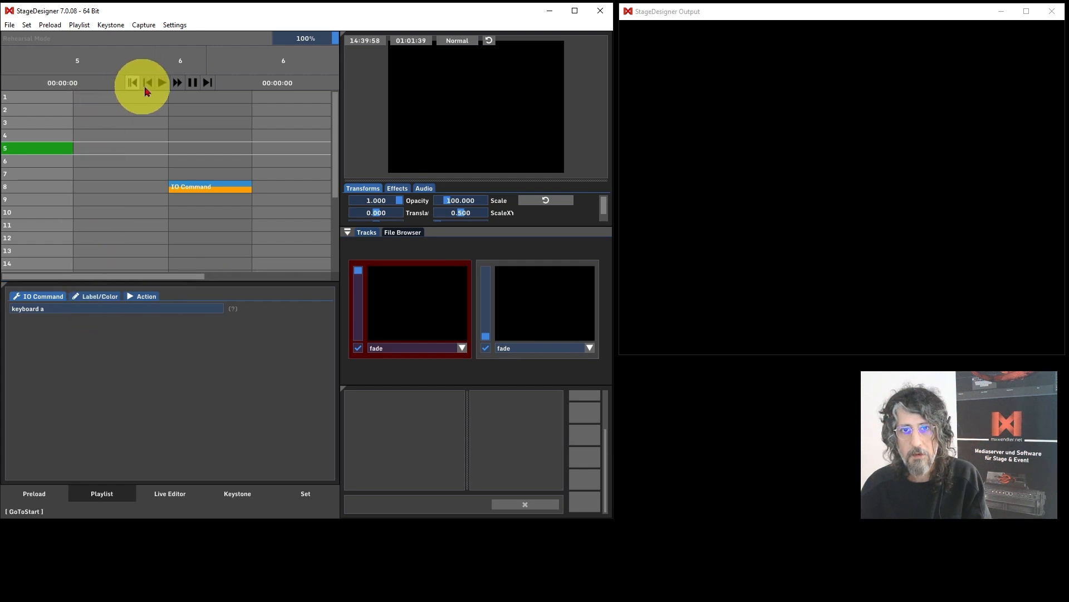
Play the playlist so it reaches and triggers the IO Command cue.
{"action": "left_click", "coordinate": [162, 82]}
{"action": "left_click", "coordinate": [164, 83]}
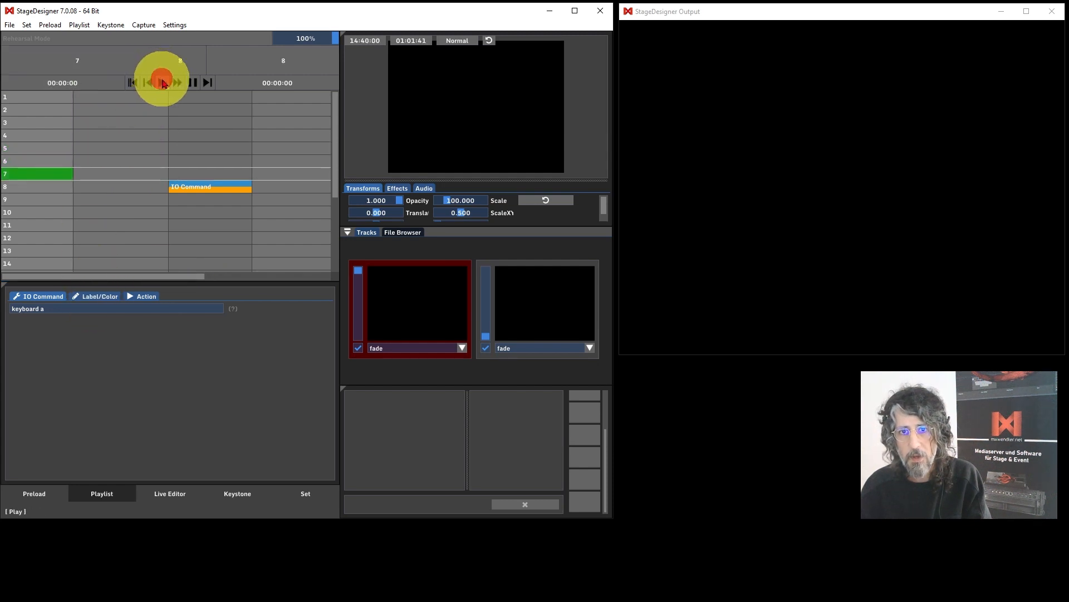
{"action": "left_click", "coordinate": [162, 82]}
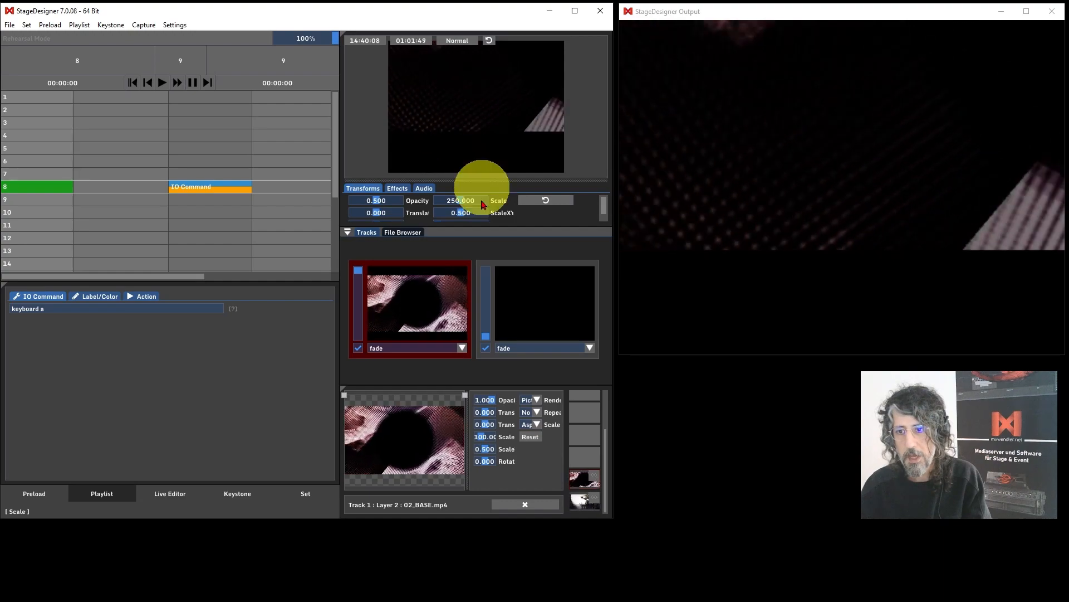
Trigger preload 2, then return to the playlist and fire the IO Command cue again.
{"action": "left_click", "coordinate": [43, 494]}
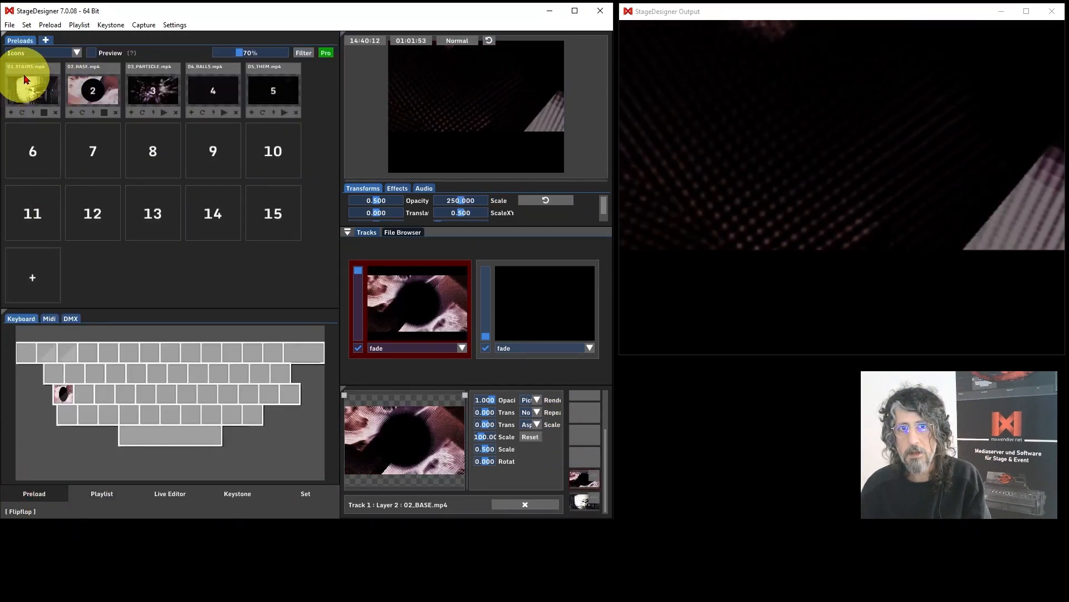
{"action": "left_click", "coordinate": [98, 92]}
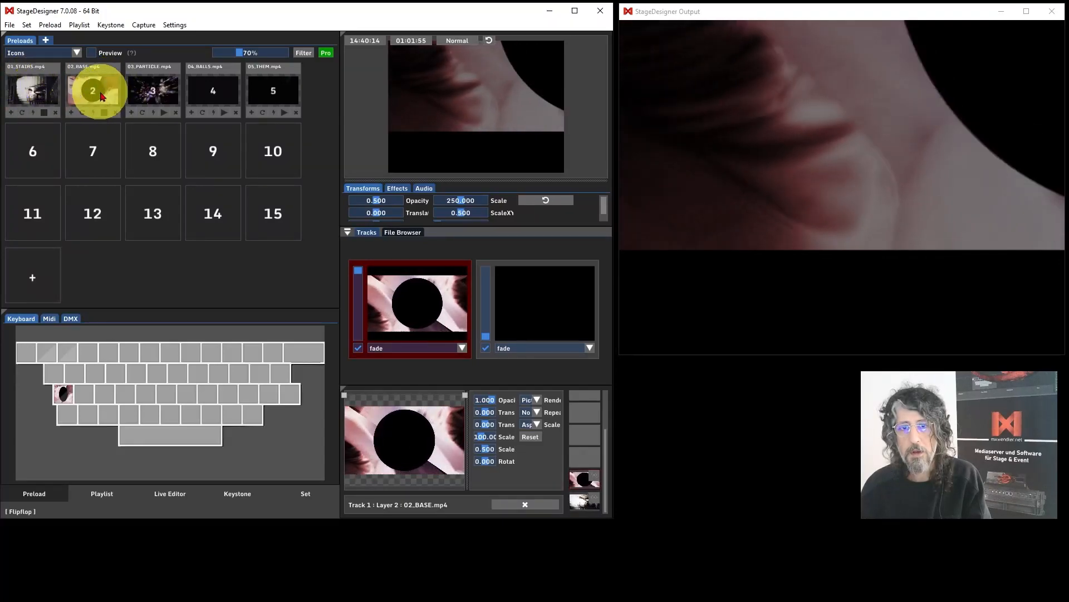
{"action": "left_click", "coordinate": [94, 499]}
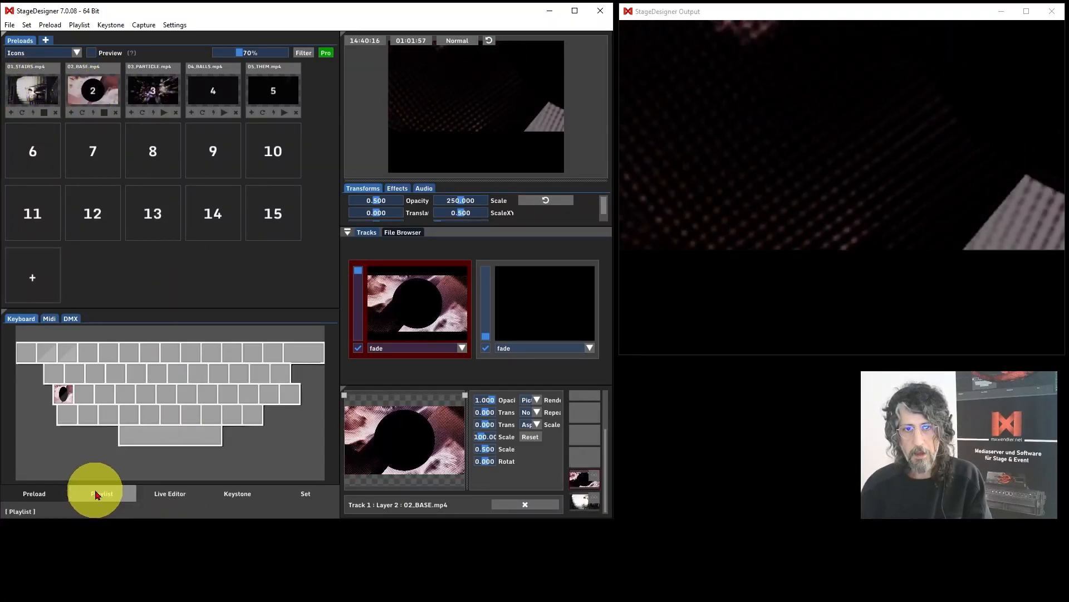
{"action": "left_click", "coordinate": [186, 189]}
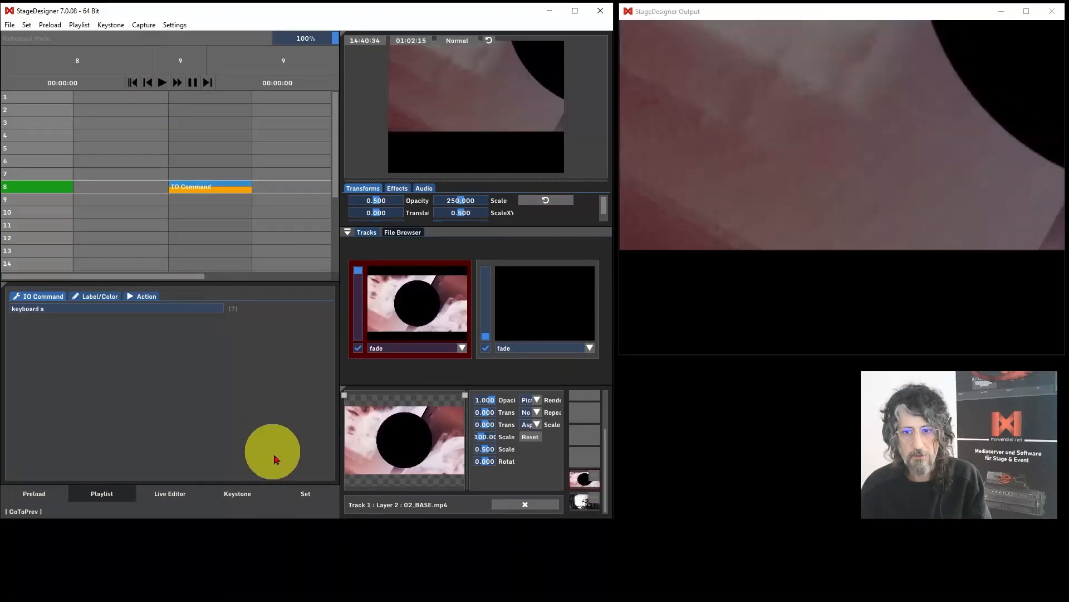
Open preload 3's settings to inspect its media and shaders, then close them.
{"action": "left_click", "coordinate": [305, 494]}
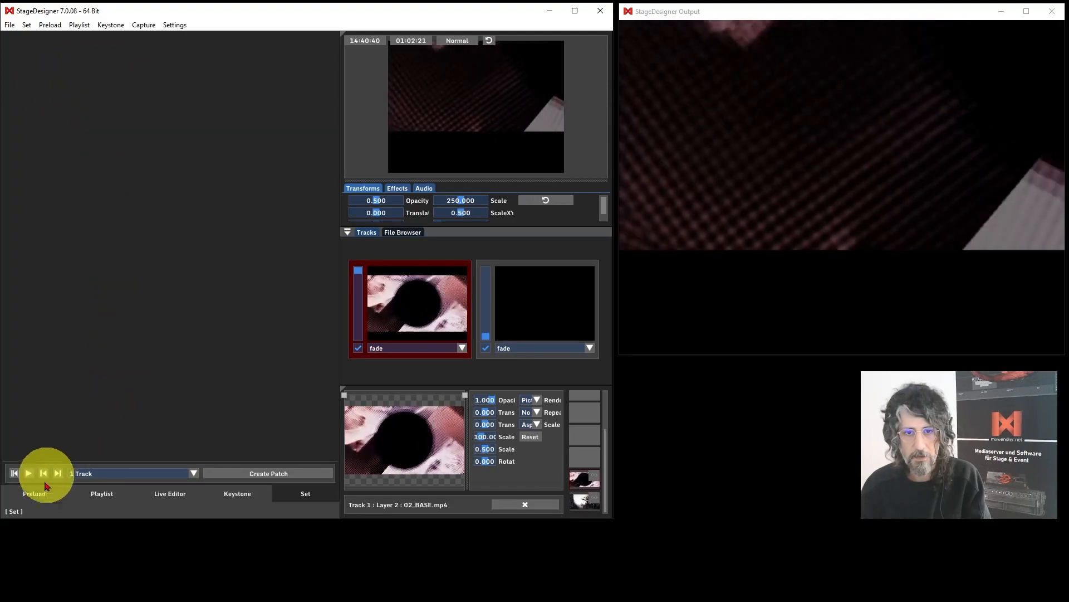
{"action": "left_click", "coordinate": [95, 500]}
{"action": "left_click", "coordinate": [56, 494]}
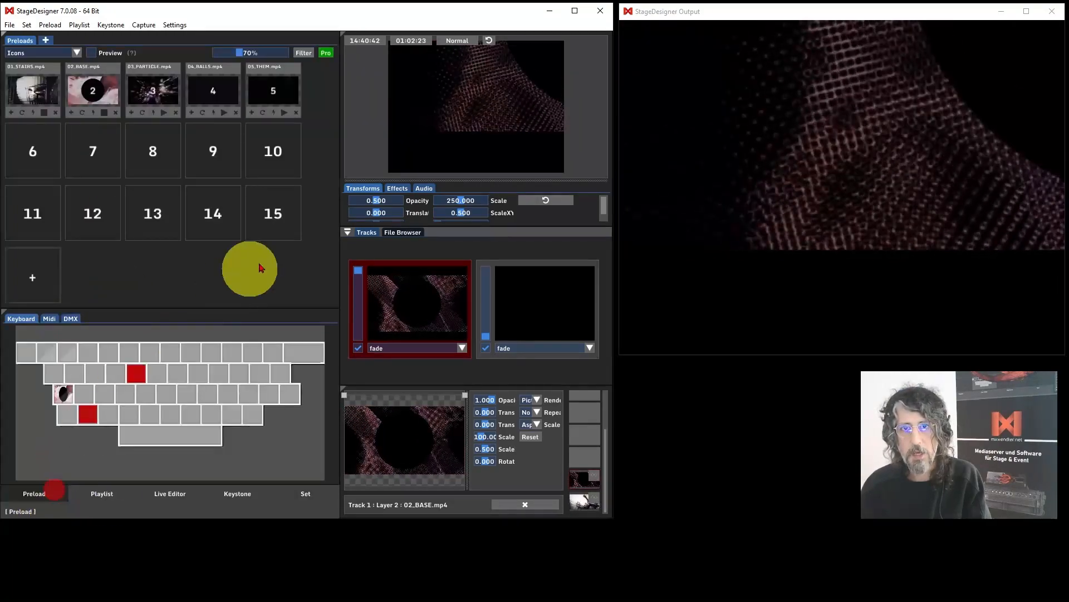
{"action": "double_click", "coordinate": [158, 95]}
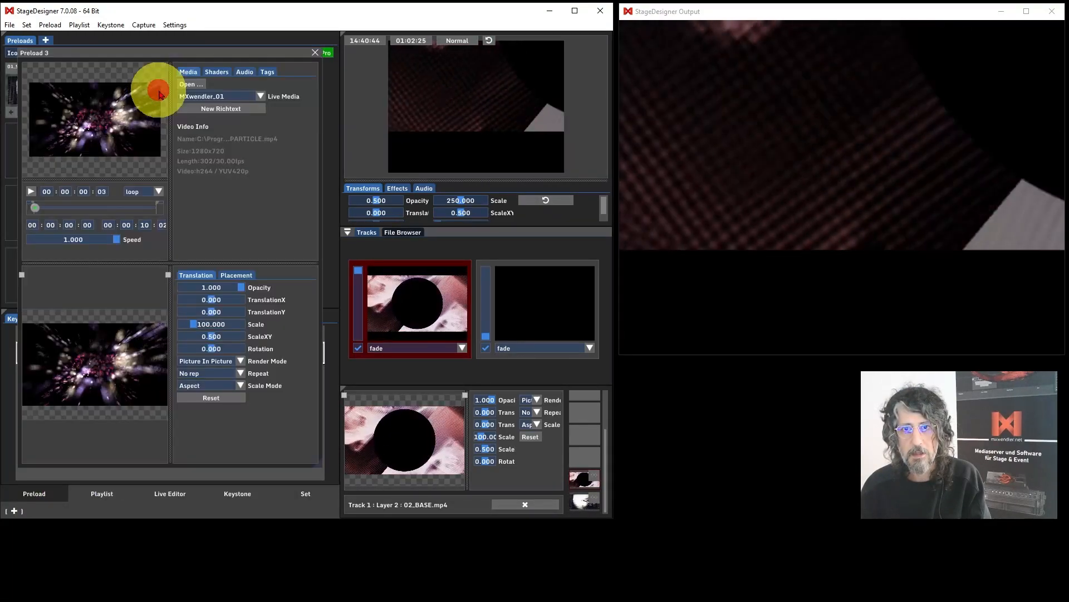
{"action": "left_click", "coordinate": [218, 72]}
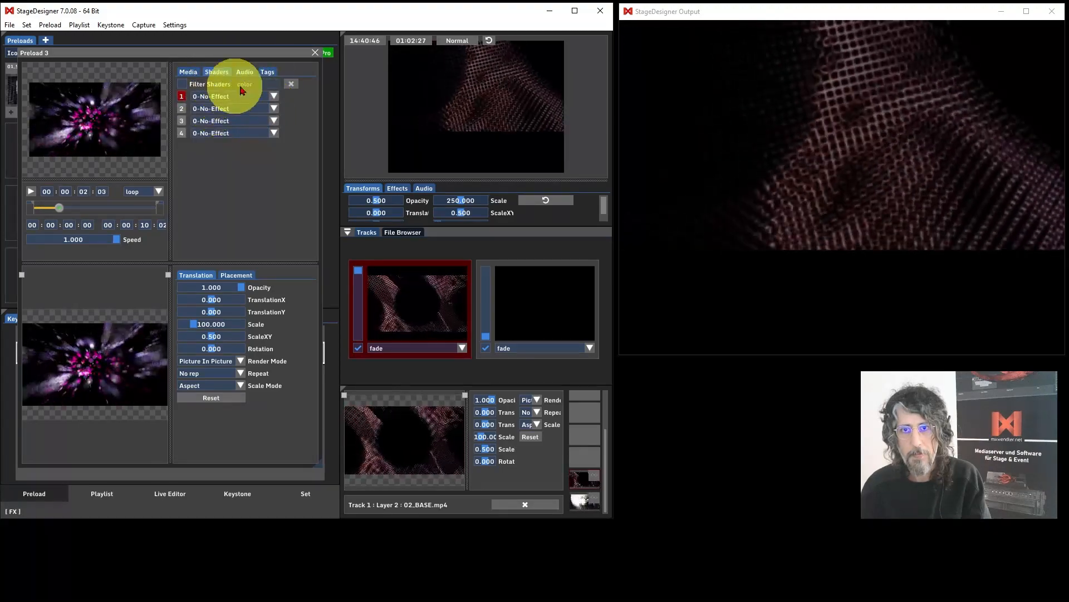
{"action": "left_click", "coordinate": [314, 51]}
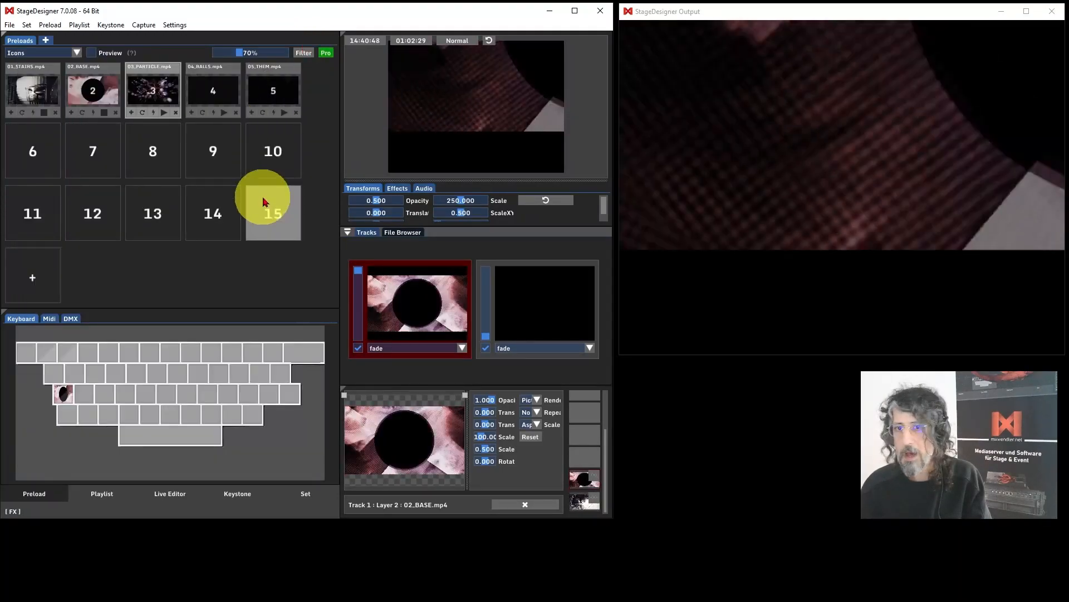
Browse the Keystone and Live Editor views before returning to the playlist.
{"action": "left_click", "coordinate": [237, 494]}
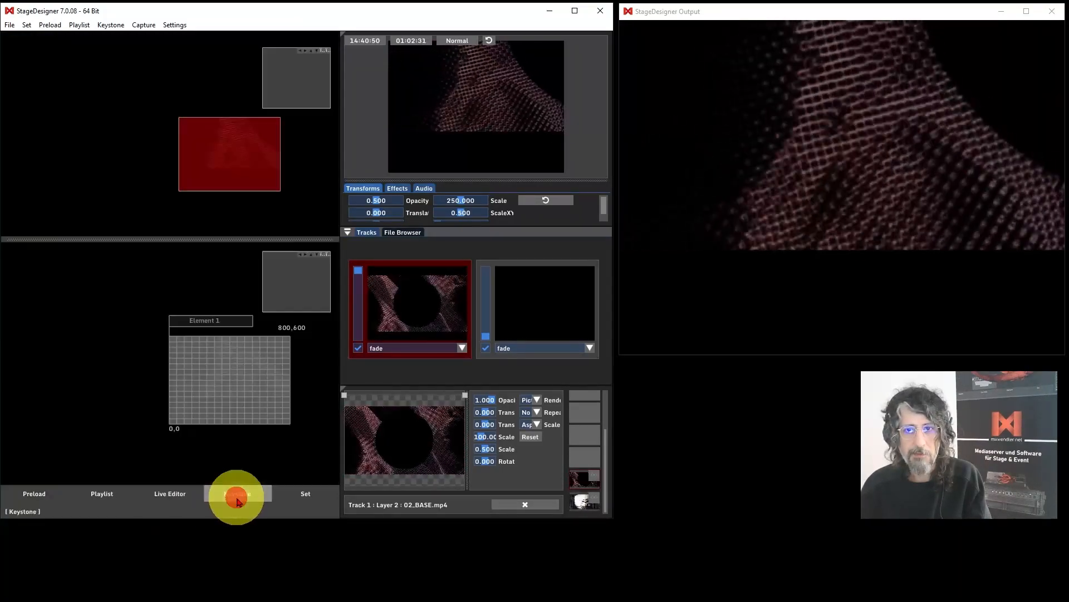
{"action": "left_click", "coordinate": [164, 493]}
{"action": "left_click", "coordinate": [102, 494]}
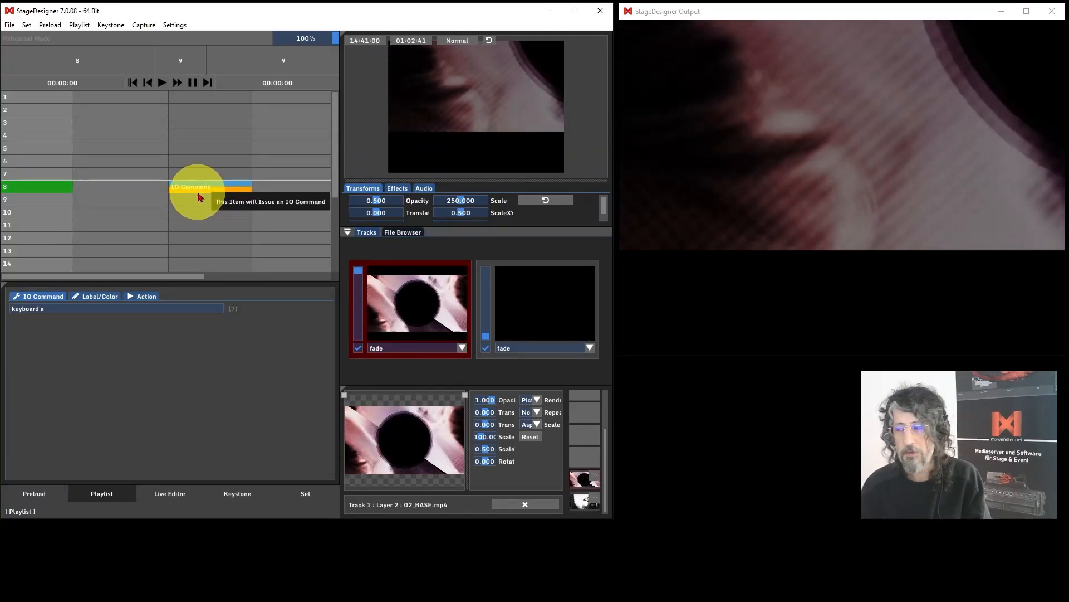
Insert a second IO Command item in the next cell of row 8.
{"action": "left_click", "coordinate": [275, 186]}
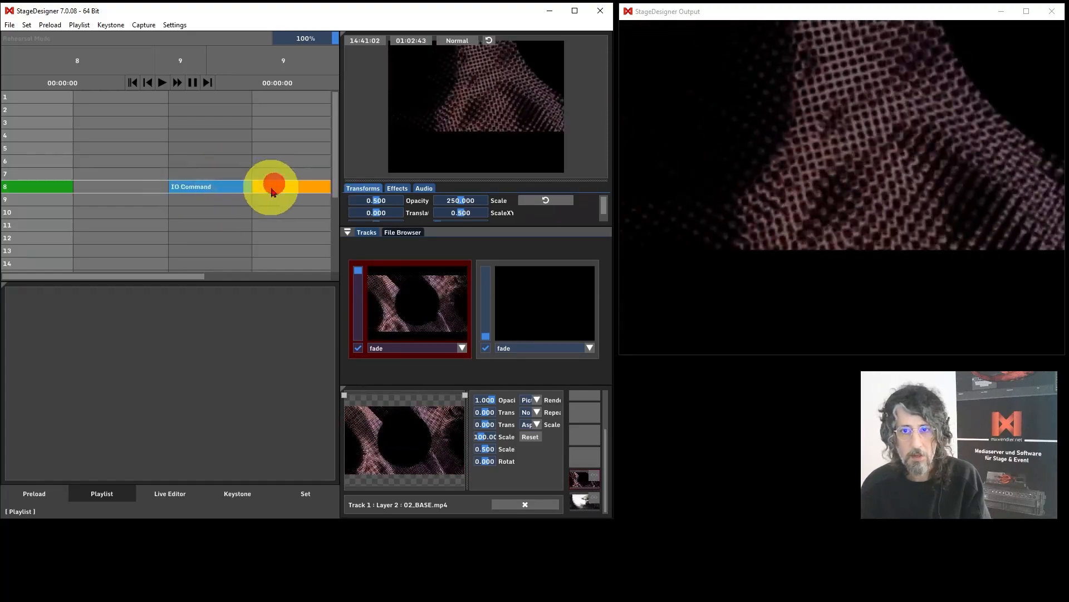
{"action": "left_click", "coordinate": [182, 188]}
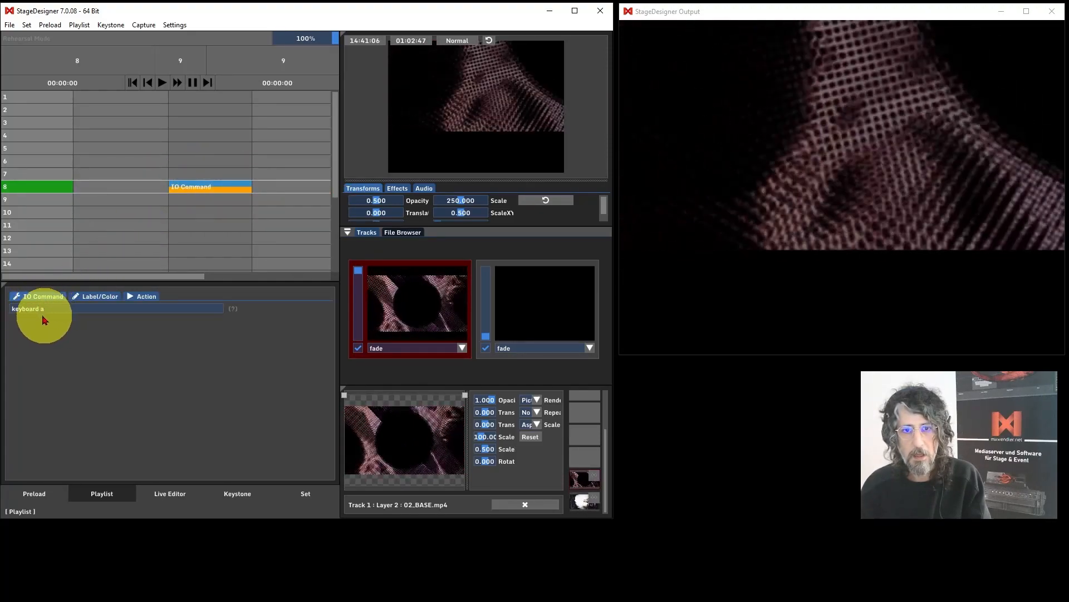
{"action": "left_click", "coordinate": [222, 186]}
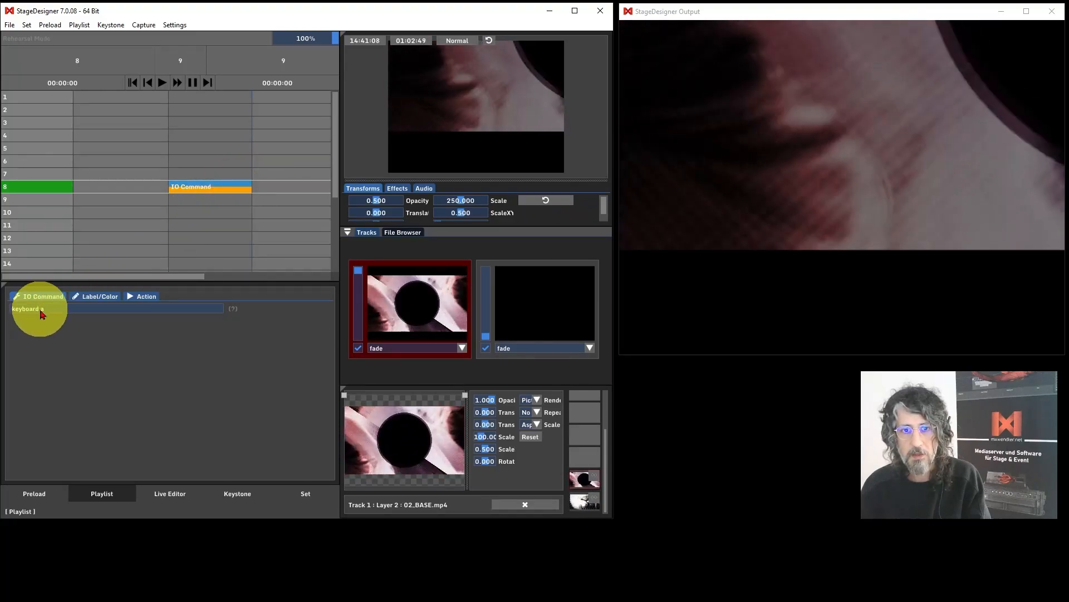
{"action": "left_click", "coordinate": [262, 186]}
{"action": "right_click", "coordinate": [266, 187]}
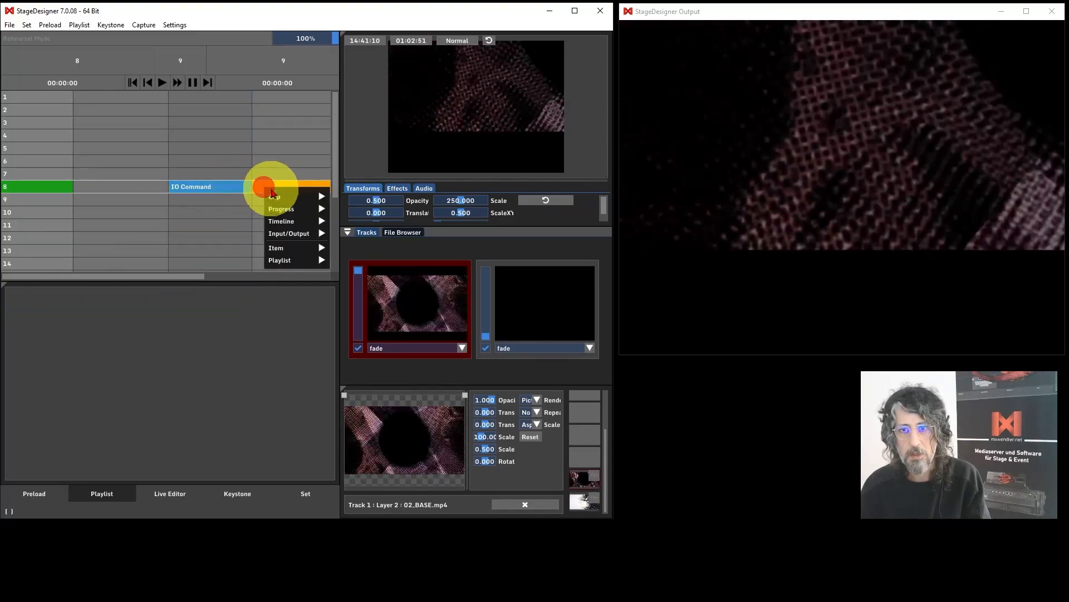
{"action": "mouse_move", "coordinate": [295, 234]}
{"action": "left_click", "coordinate": [352, 236]}
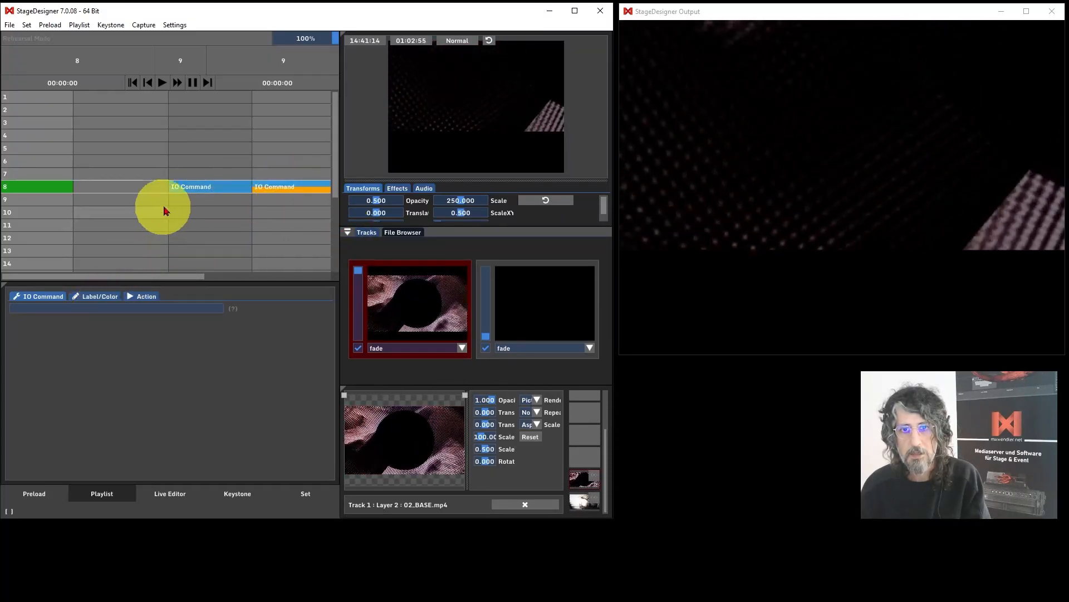
Alternate between the two IO Command cues to test the flipflop output.
{"action": "left_click", "coordinate": [189, 186]}
{"action": "left_click", "coordinate": [276, 185]}
{"action": "left_click", "coordinate": [239, 186]}
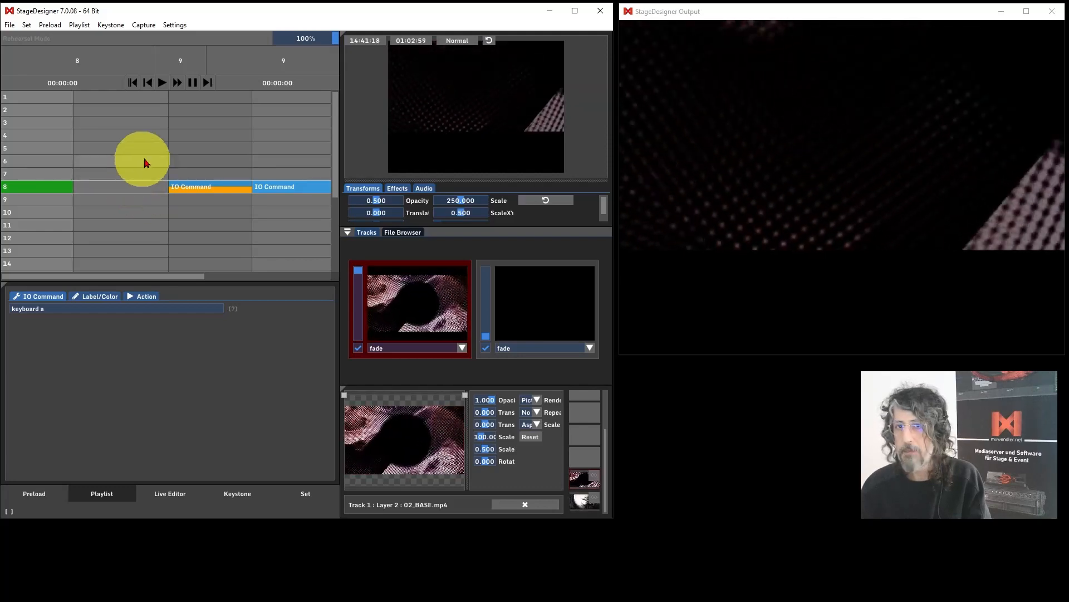
{"action": "left_click", "coordinate": [280, 188]}
{"action": "left_click", "coordinate": [209, 186]}
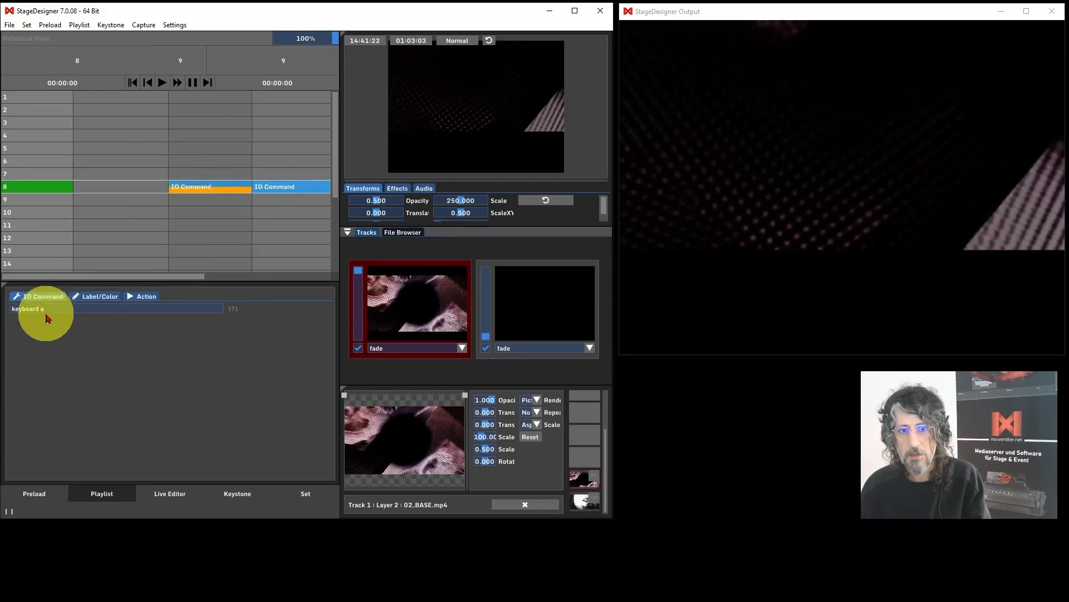
{"action": "left_click", "coordinate": [278, 187]}
{"action": "left_click", "coordinate": [212, 187]}
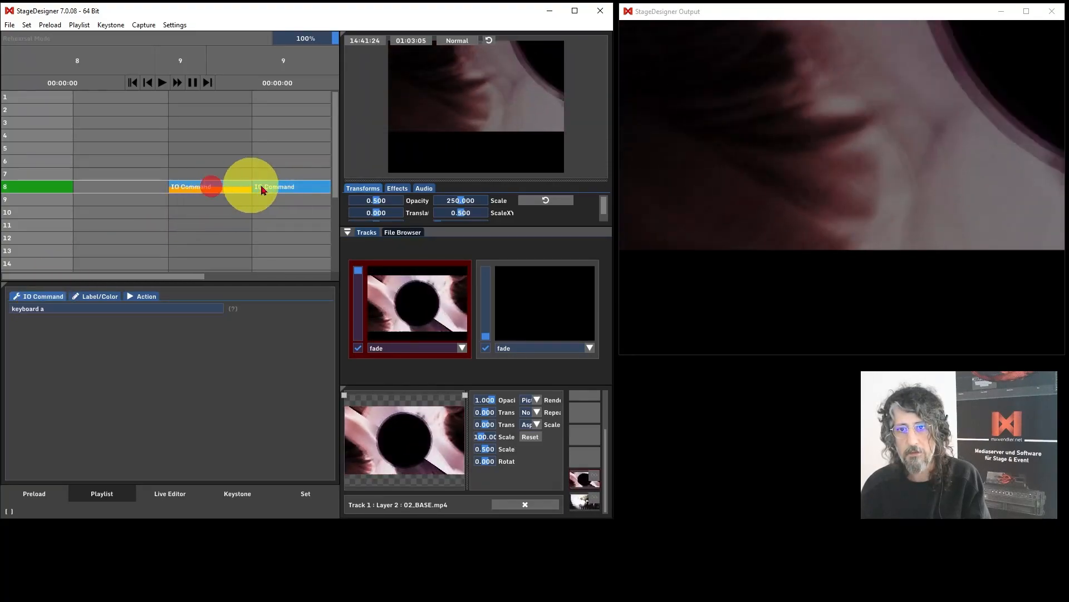
{"action": "left_click", "coordinate": [281, 188]}
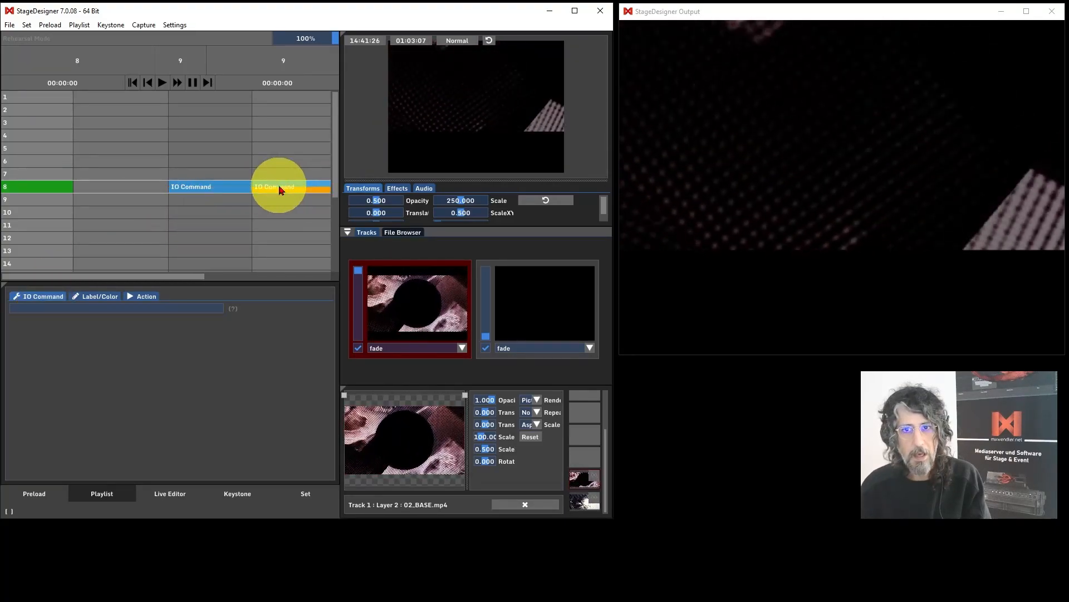